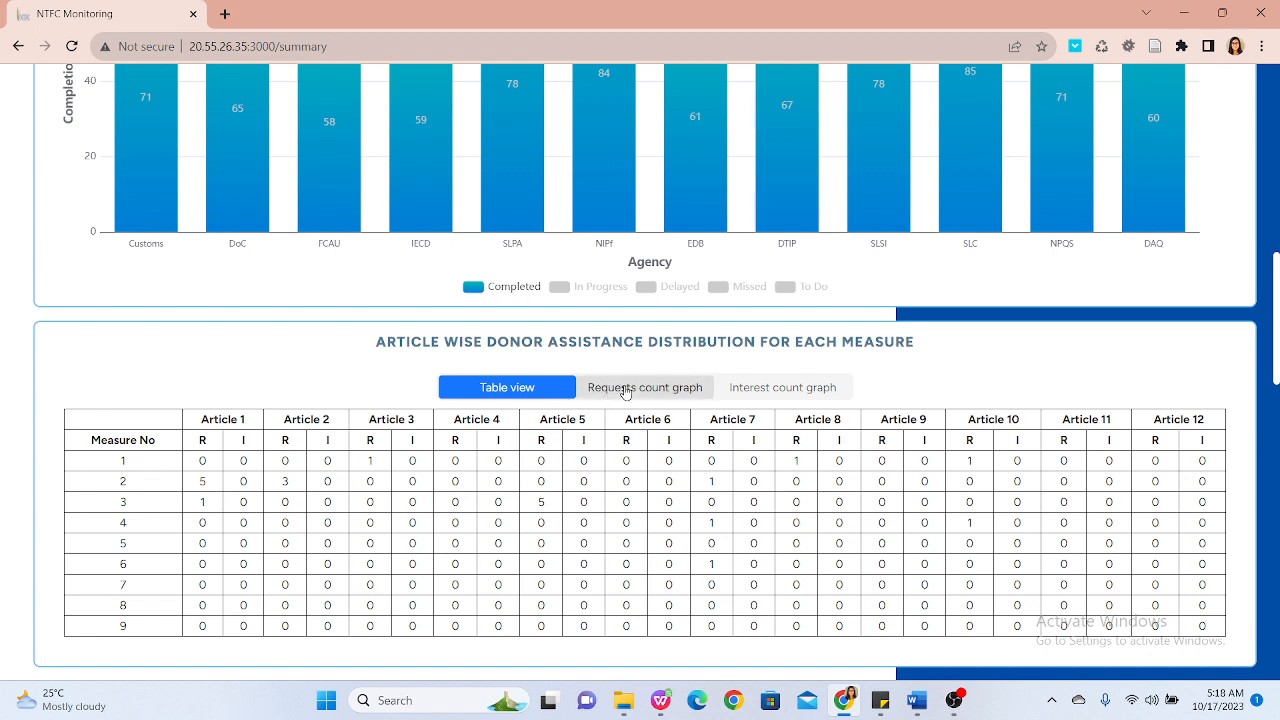
Step: Switch the article-wise donor assistance distribution chart to the requests count graph
left_click(625, 390)
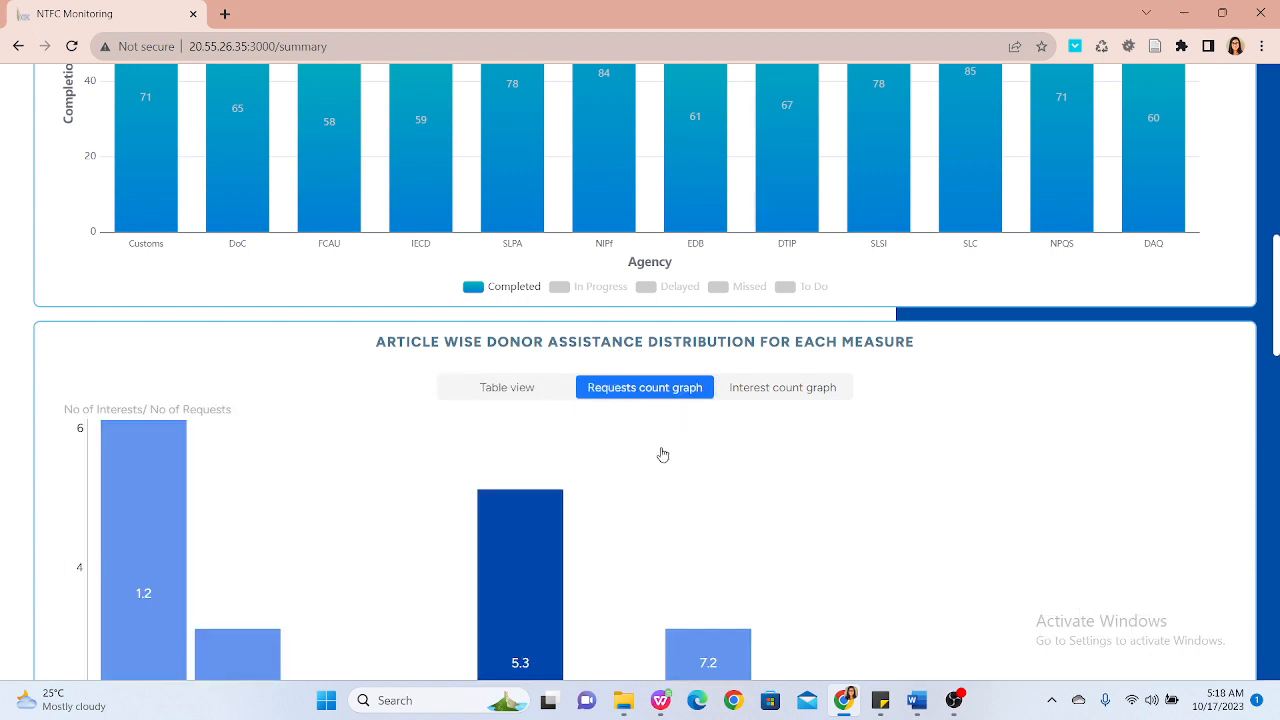
scroll(670, 472, "down", 2)
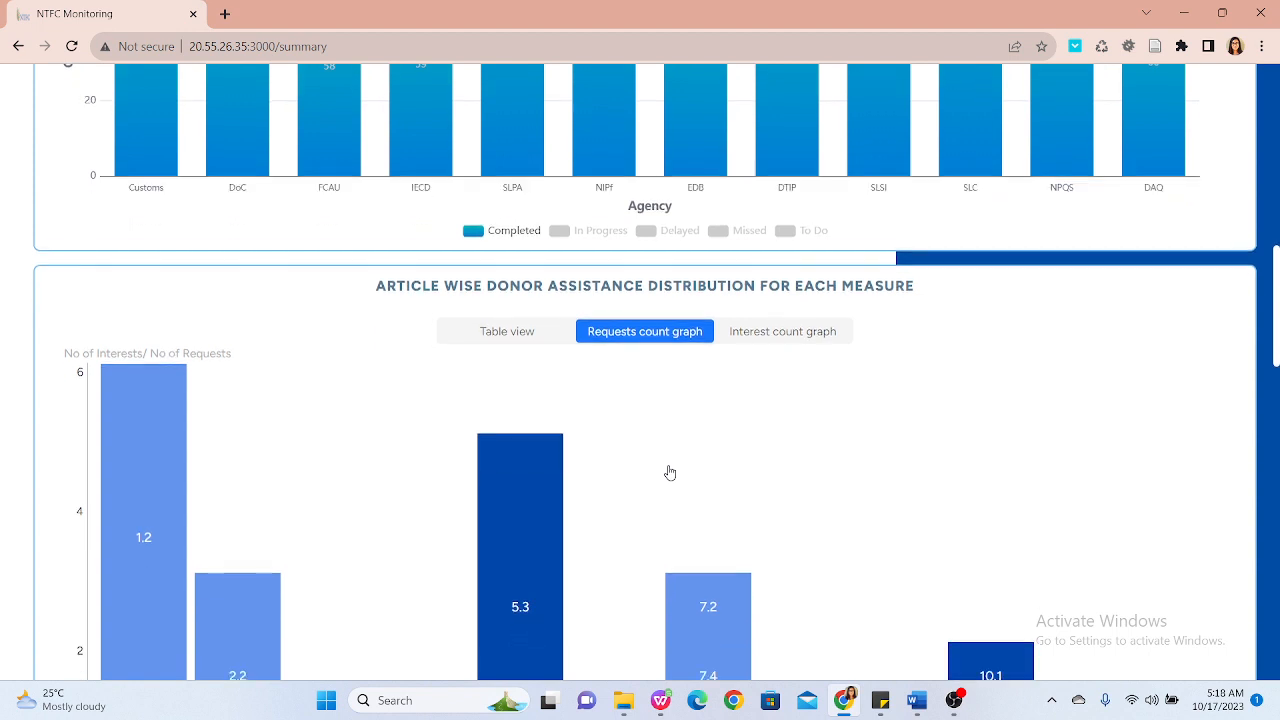
scroll(670, 472, "down", 2)
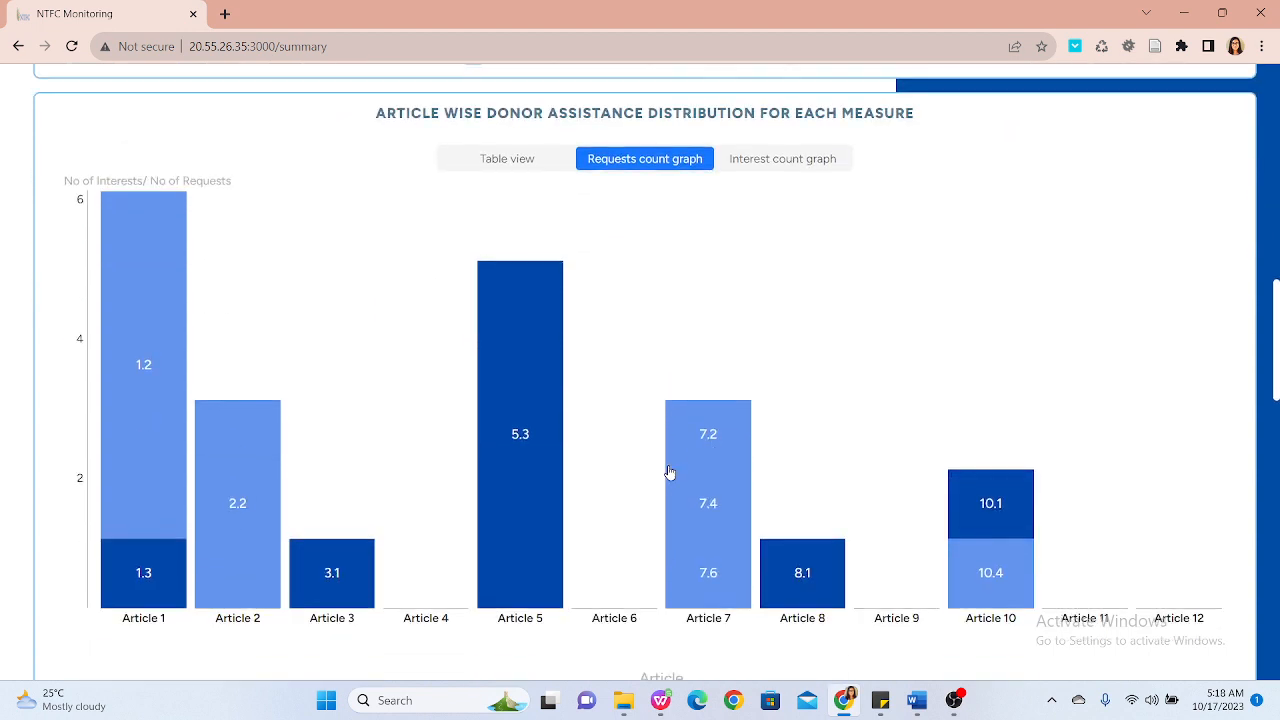
scroll(670, 472, "down", 2)
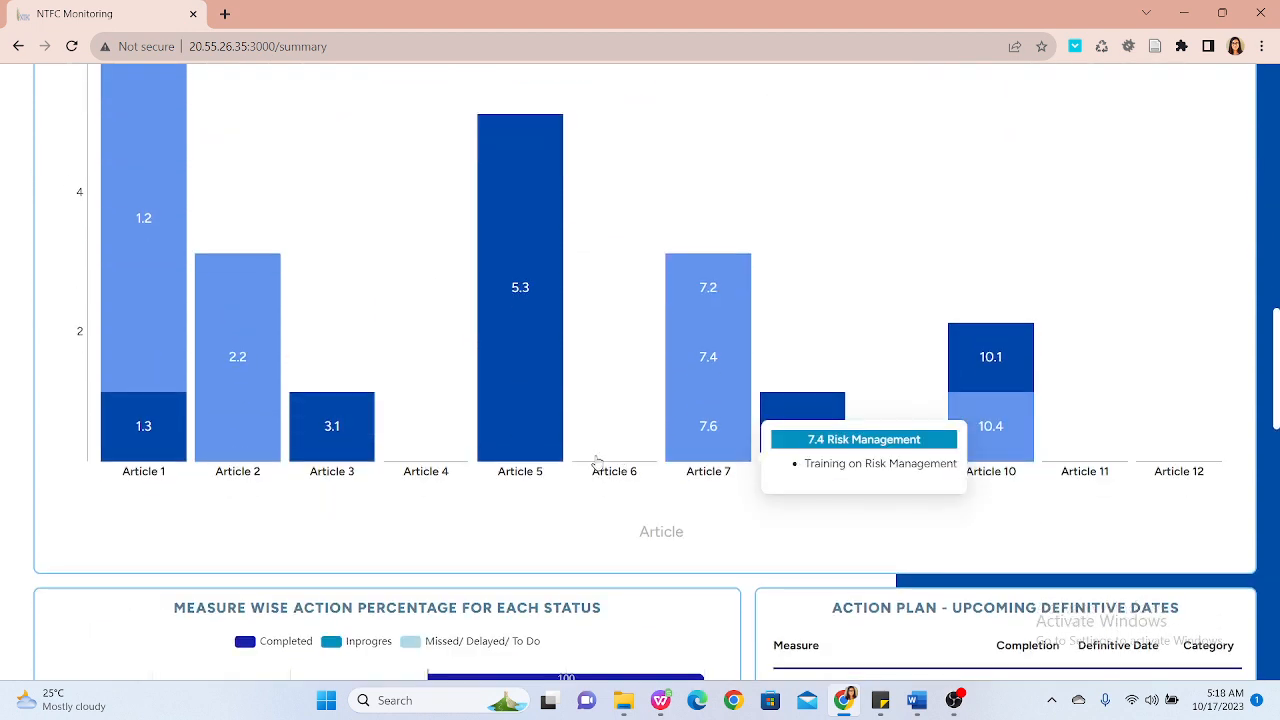
Step: Examine the requests count graph's measure tooltips and the measure-wise action percentage and upcoming action plan panels
scroll(546, 448, "up", 1)
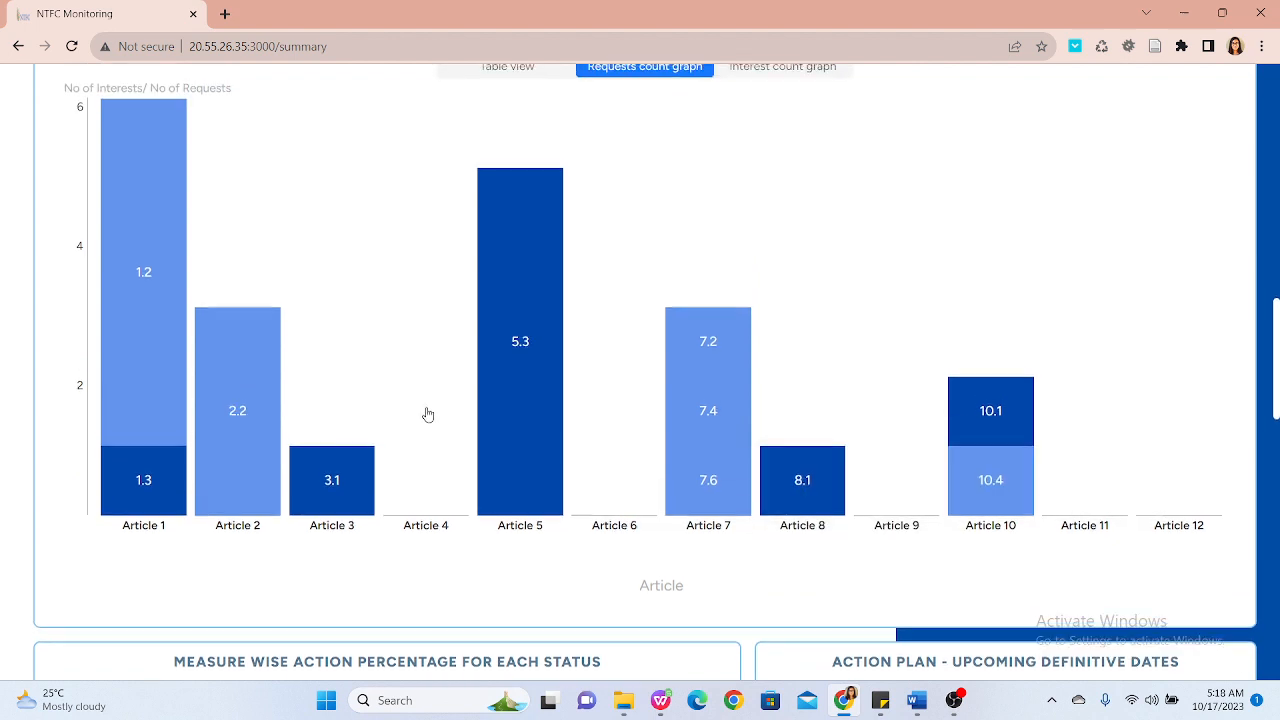
scroll(426, 414, "up", 1)
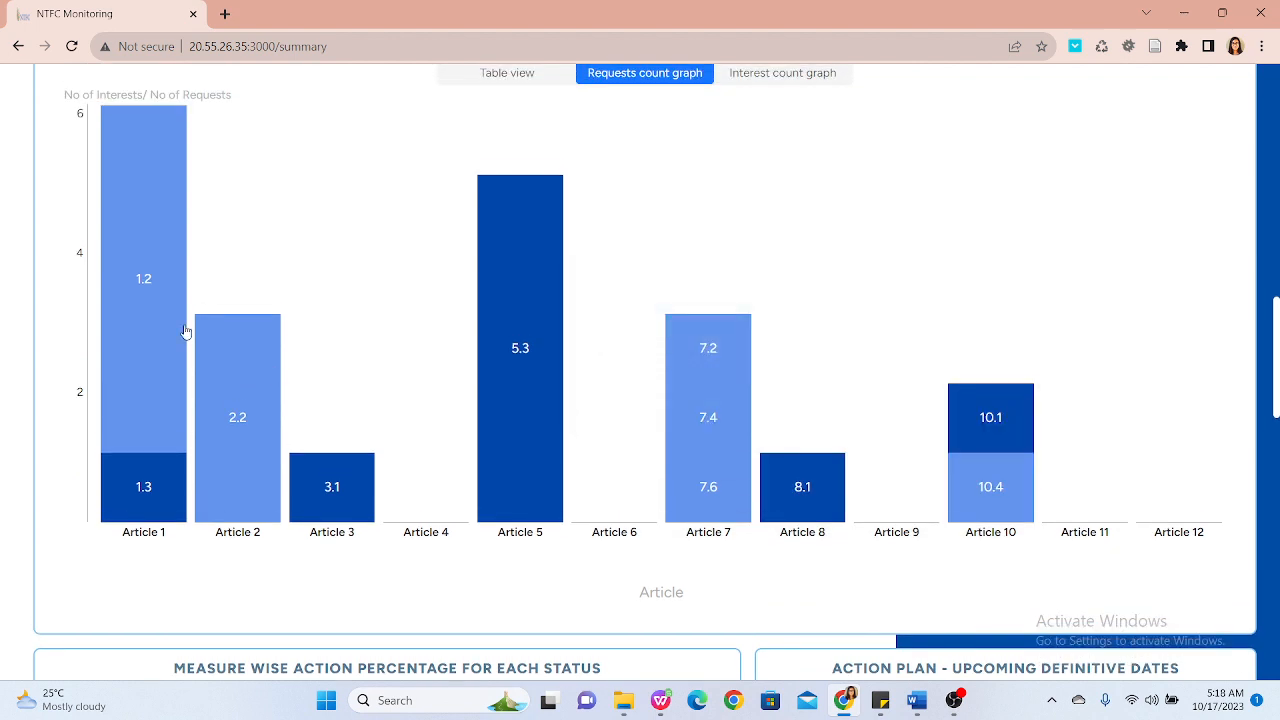
mouse_move(115, 263)
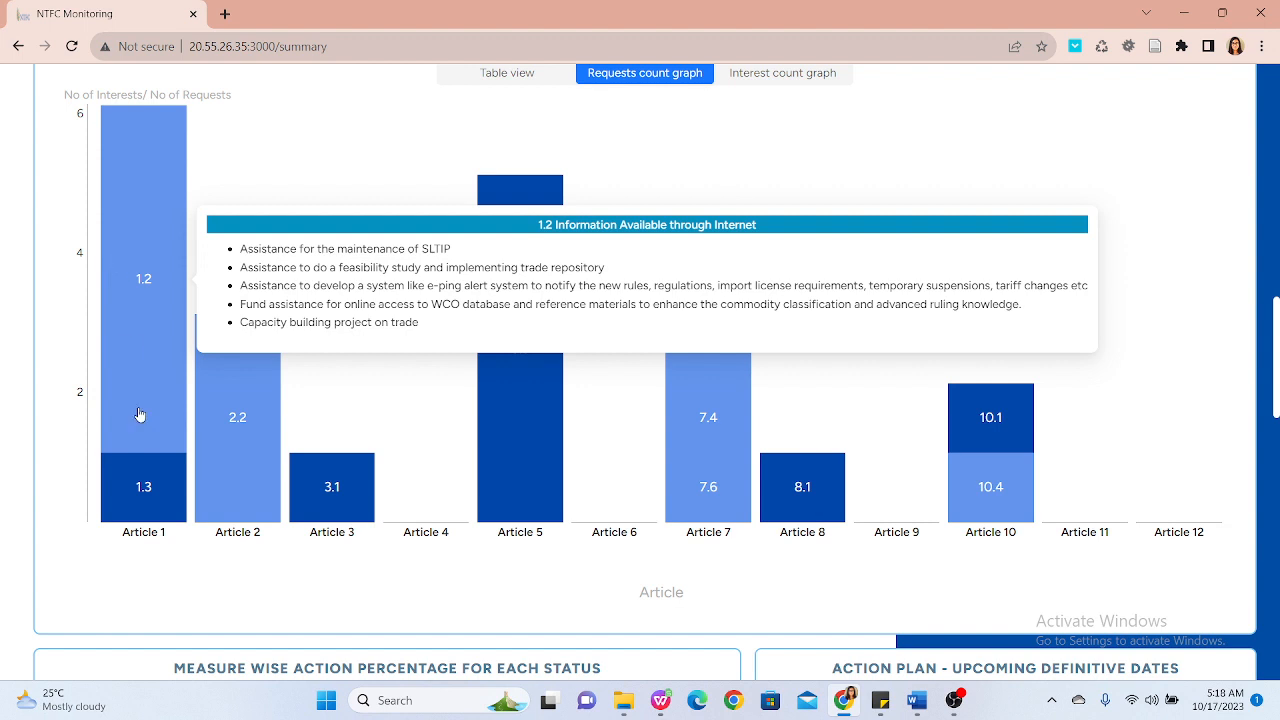
mouse_move(143, 484)
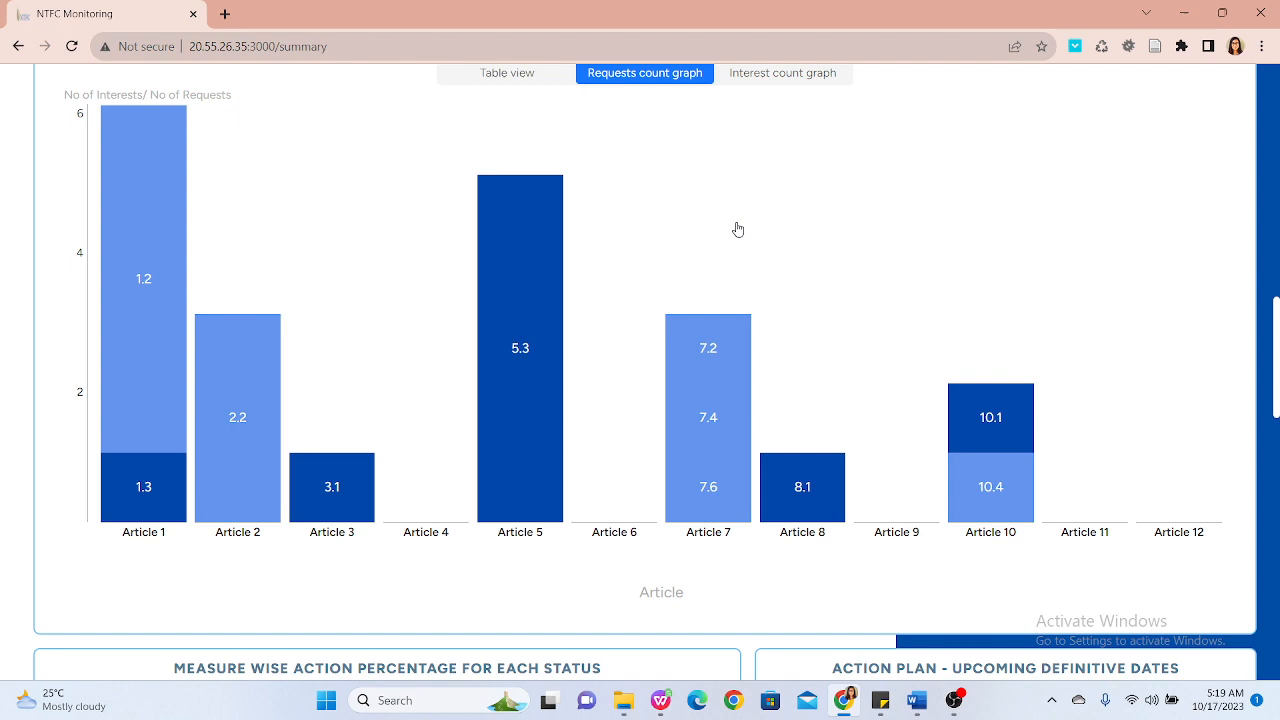
scroll(737, 230, "down", 2)
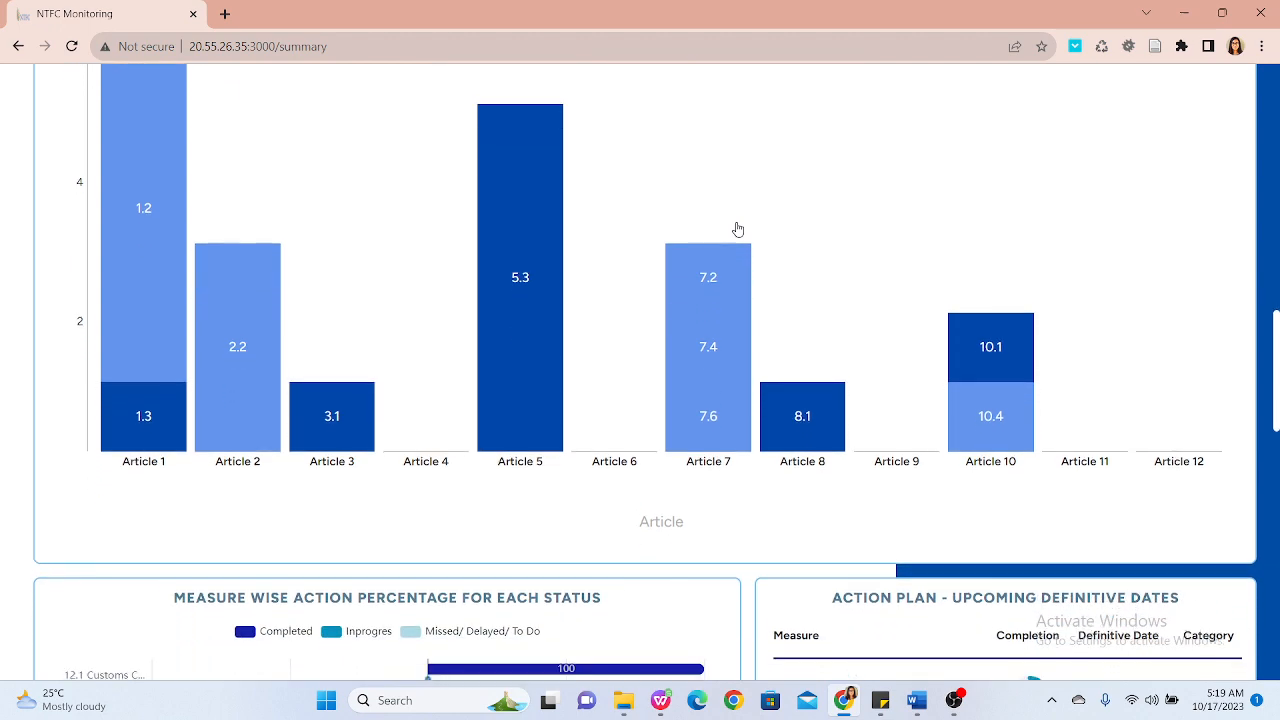
scroll(737, 230, "down", 1)
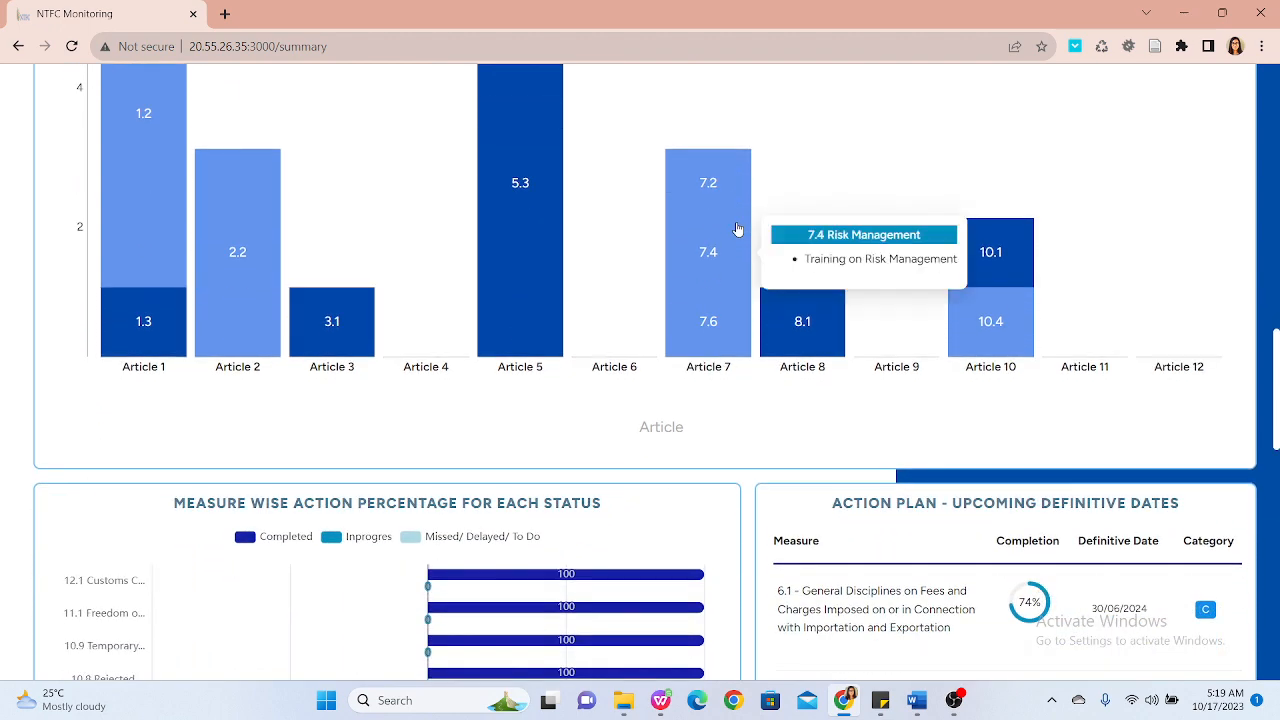
scroll(737, 230, "down", 2)
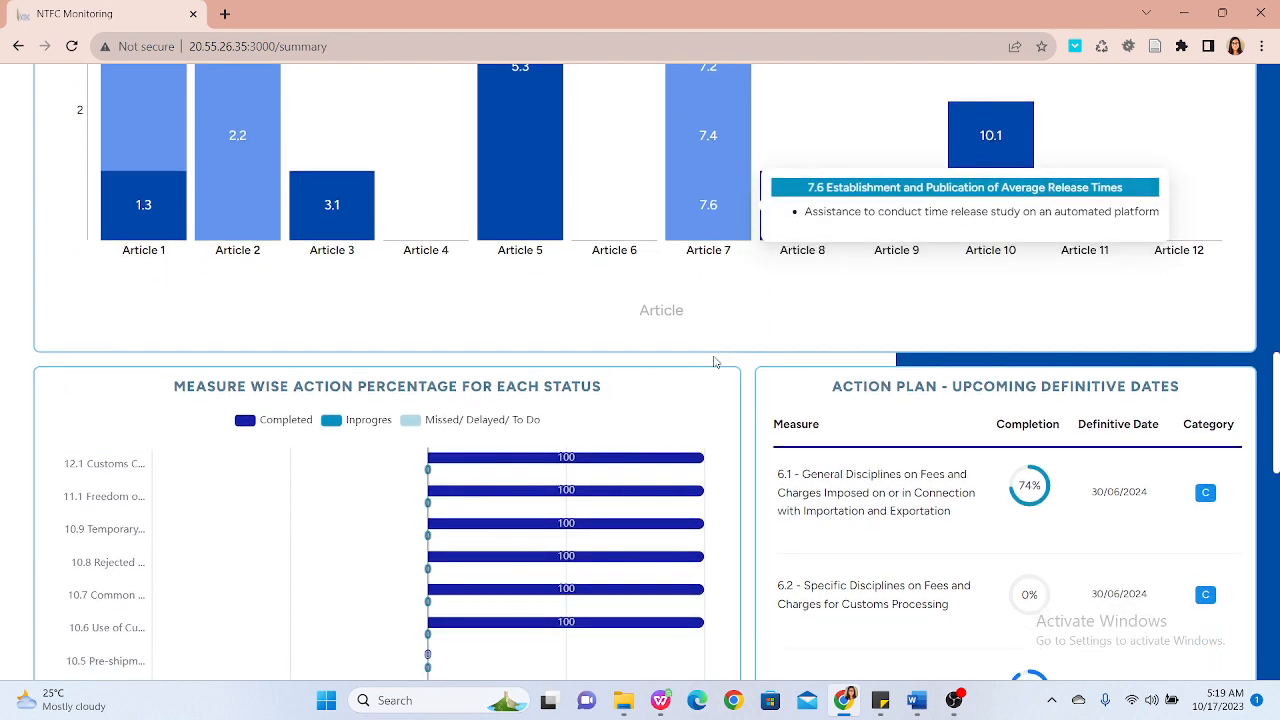
scroll(711, 374, "down", 1)
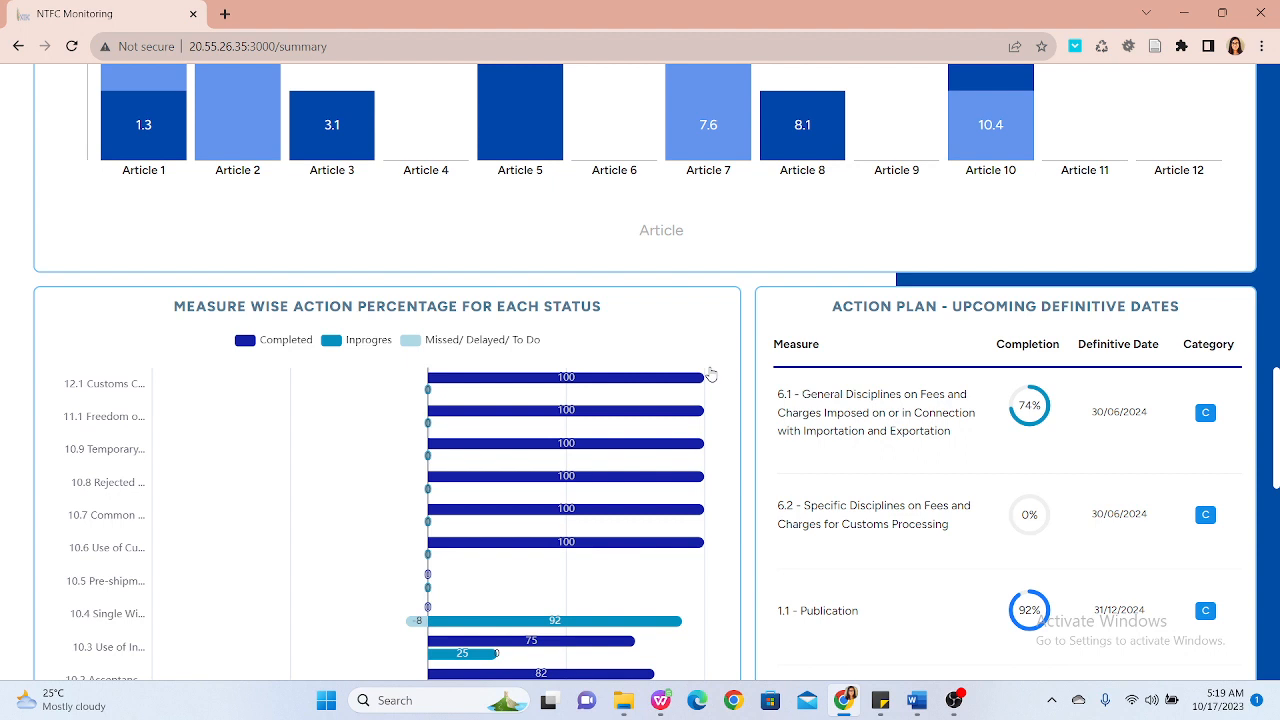
scroll(710, 374, "down", 1)
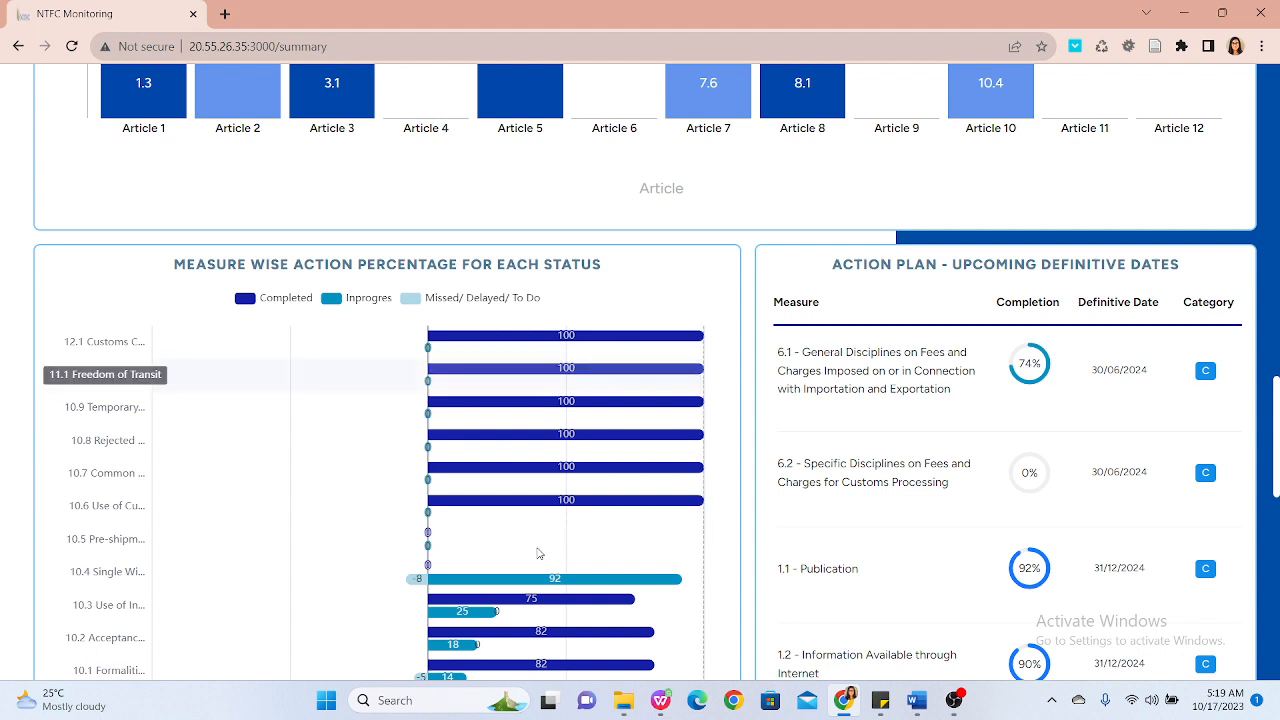
mouse_move(502, 600)
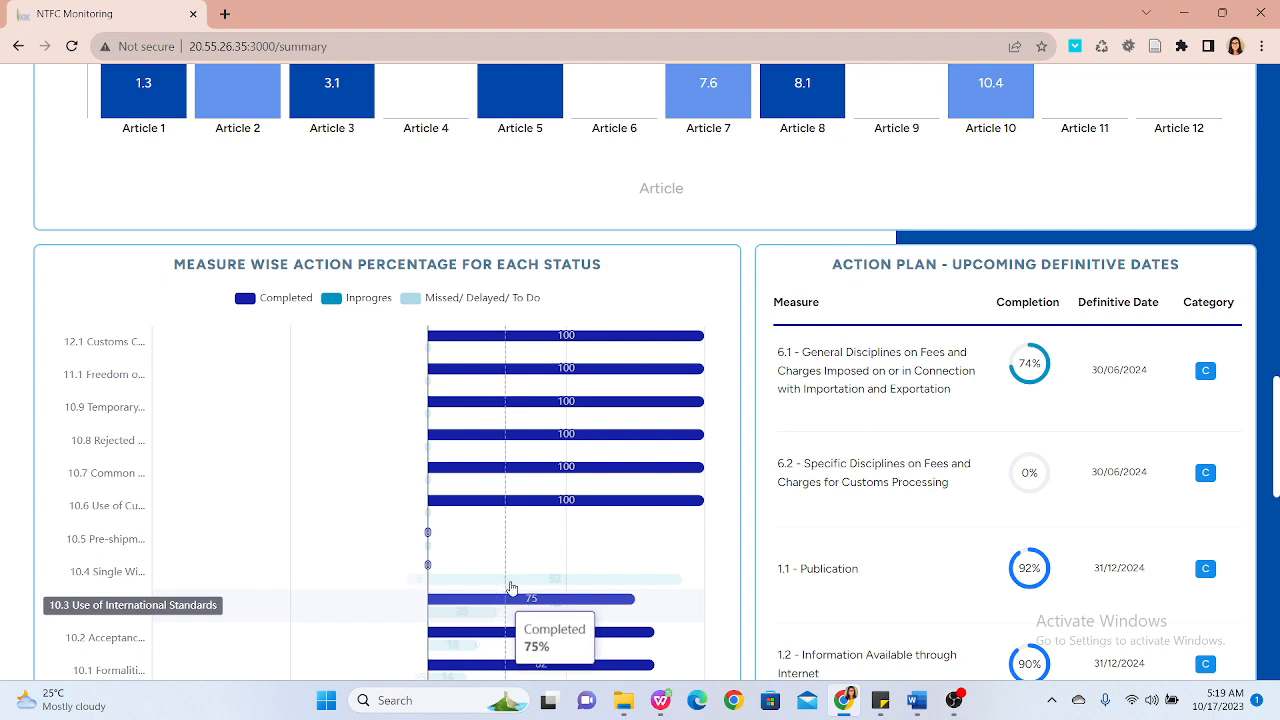
mouse_move(511, 577)
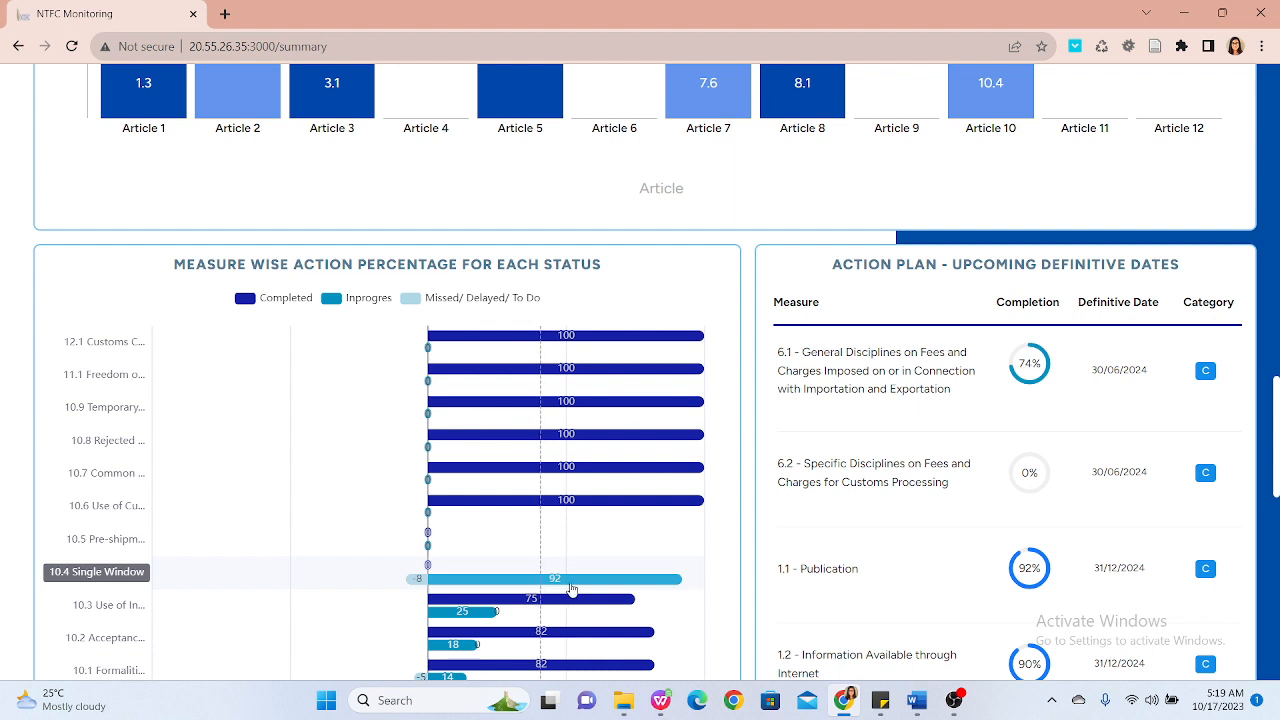
mouse_move(572, 590)
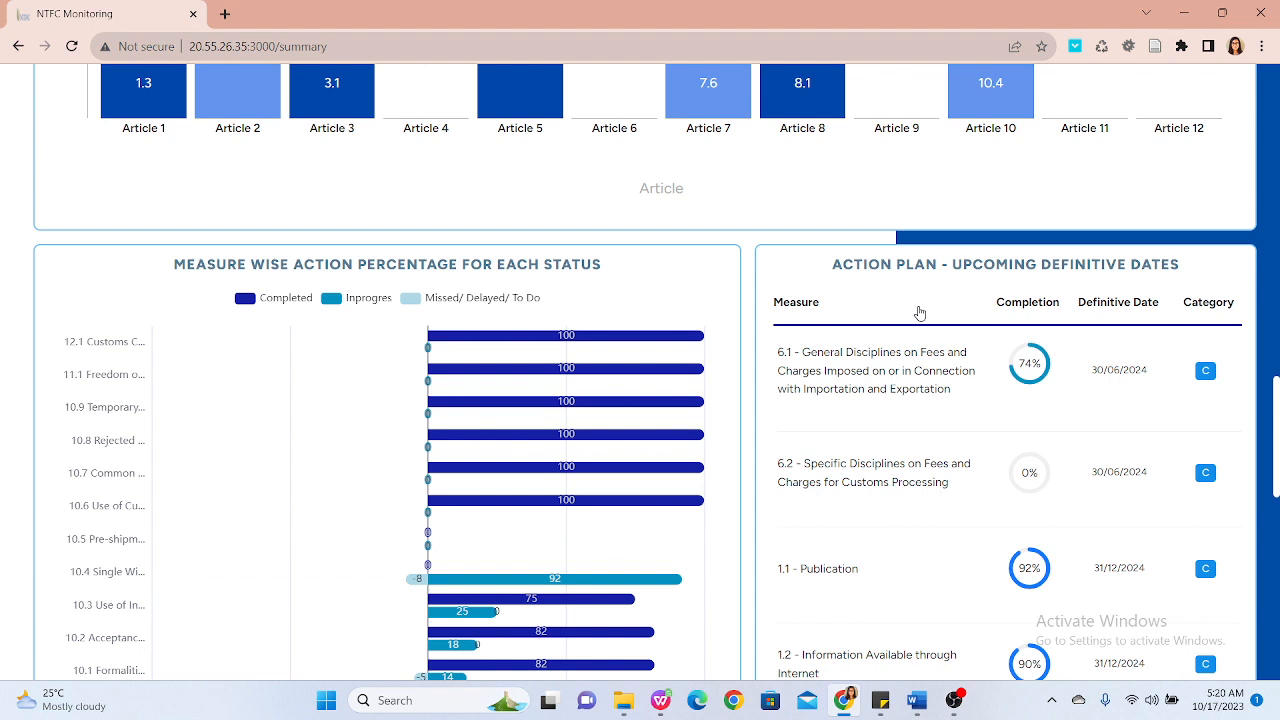
scroll(920, 313, "up", 5)
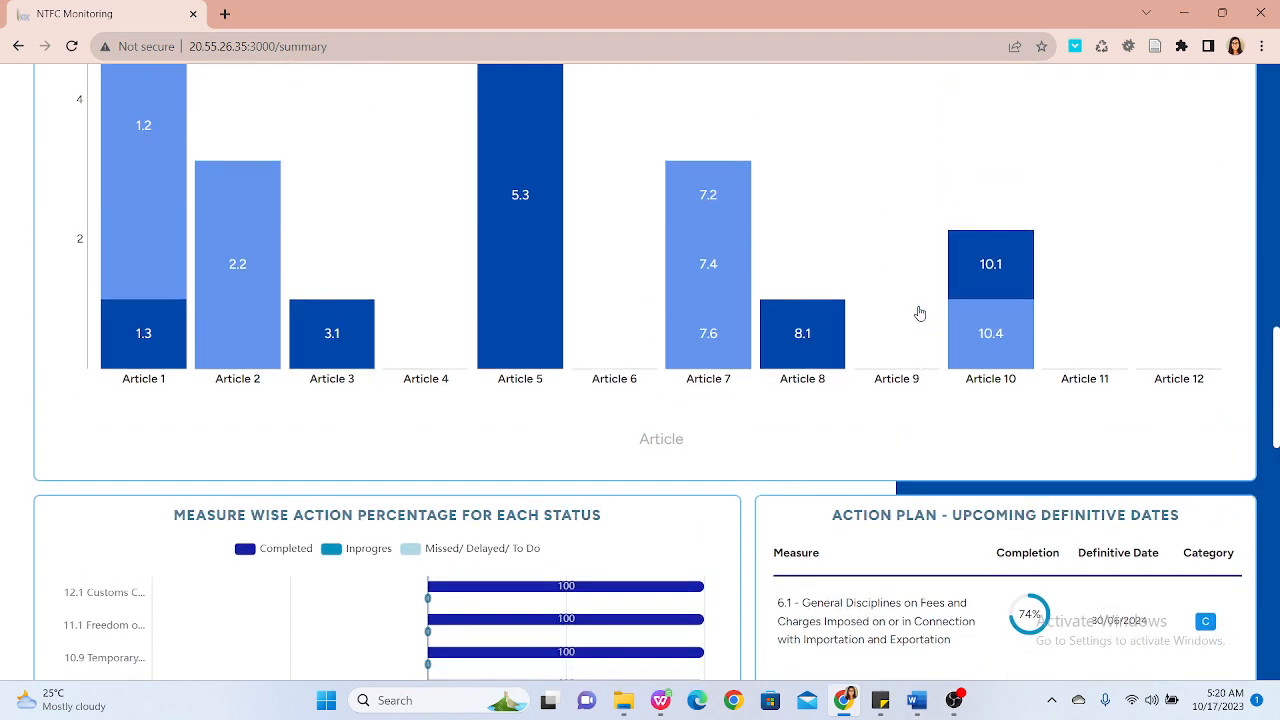
scroll(920, 313, "up", 9)
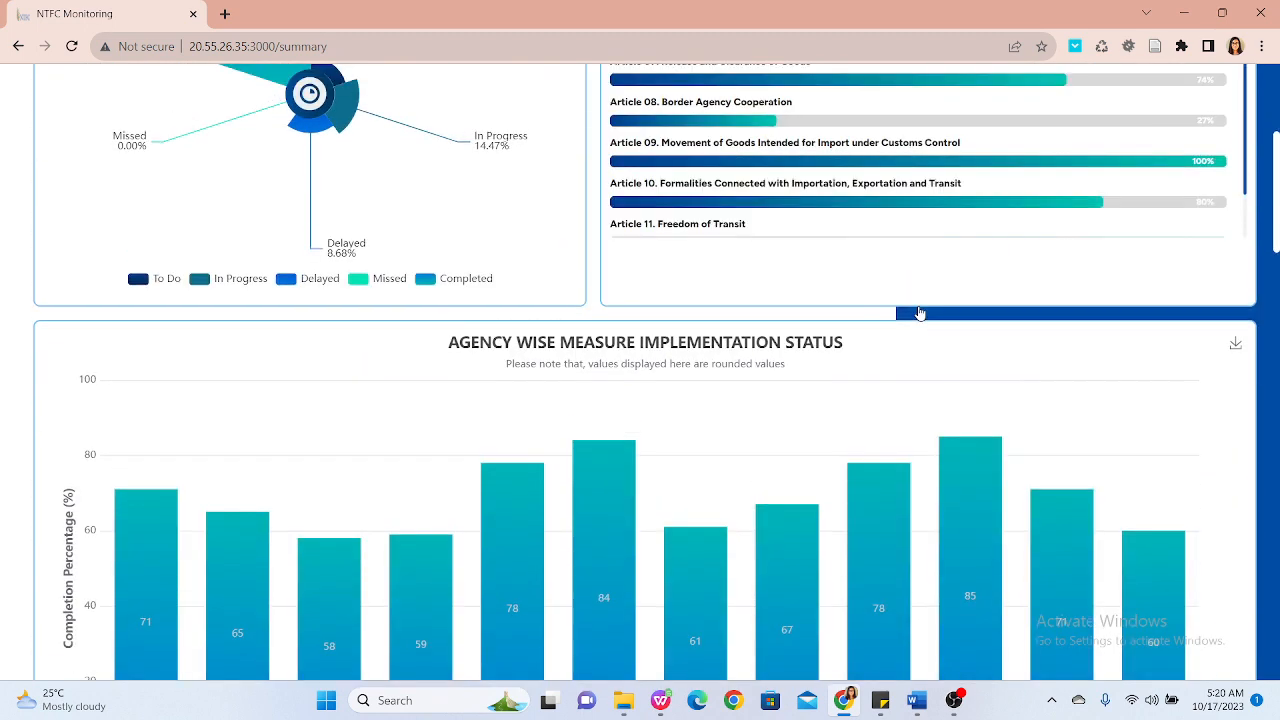
scroll(920, 313, "up", 2)
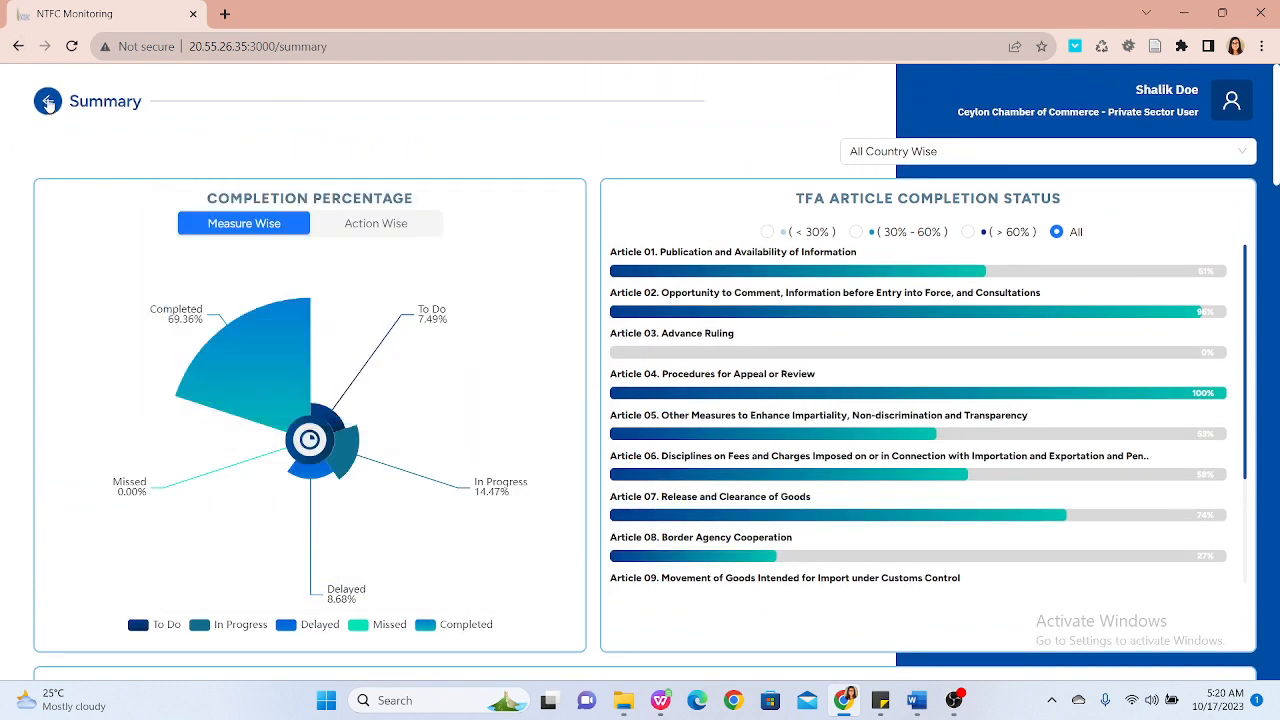
Step: Go back from the summary to the main dashboard and open the event calendar
left_click(48, 103)
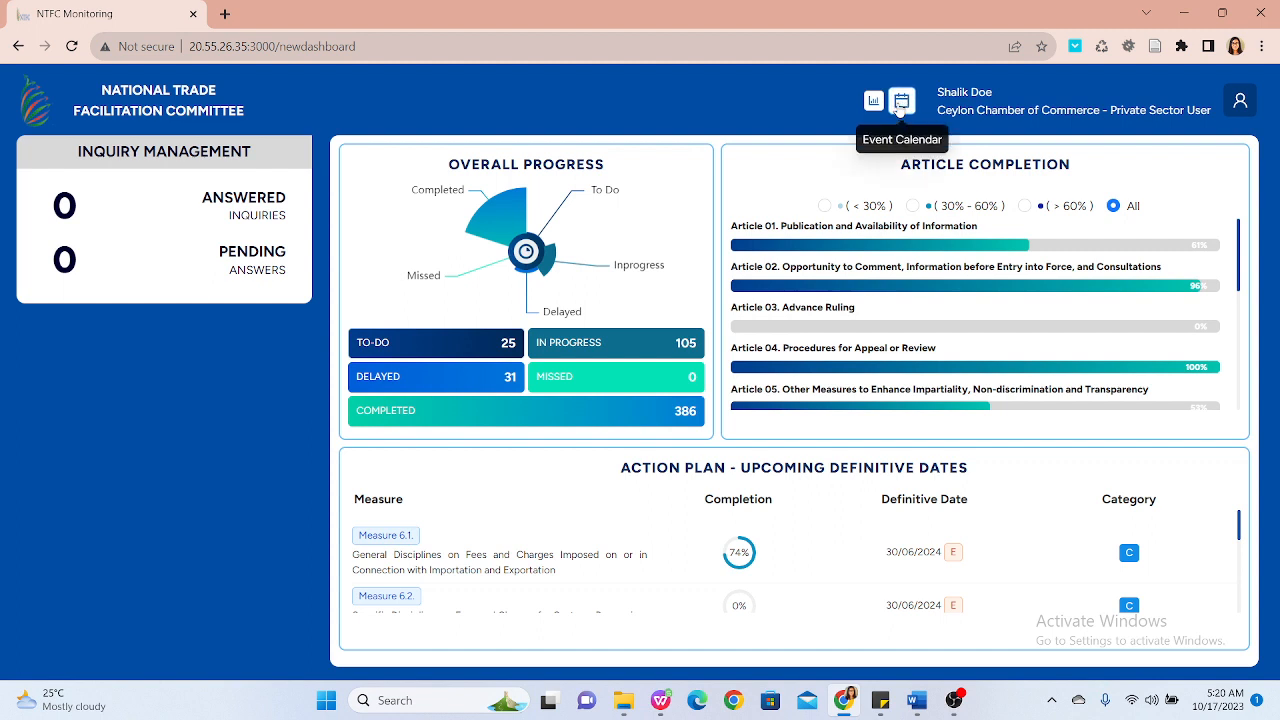
left_click(899, 104)
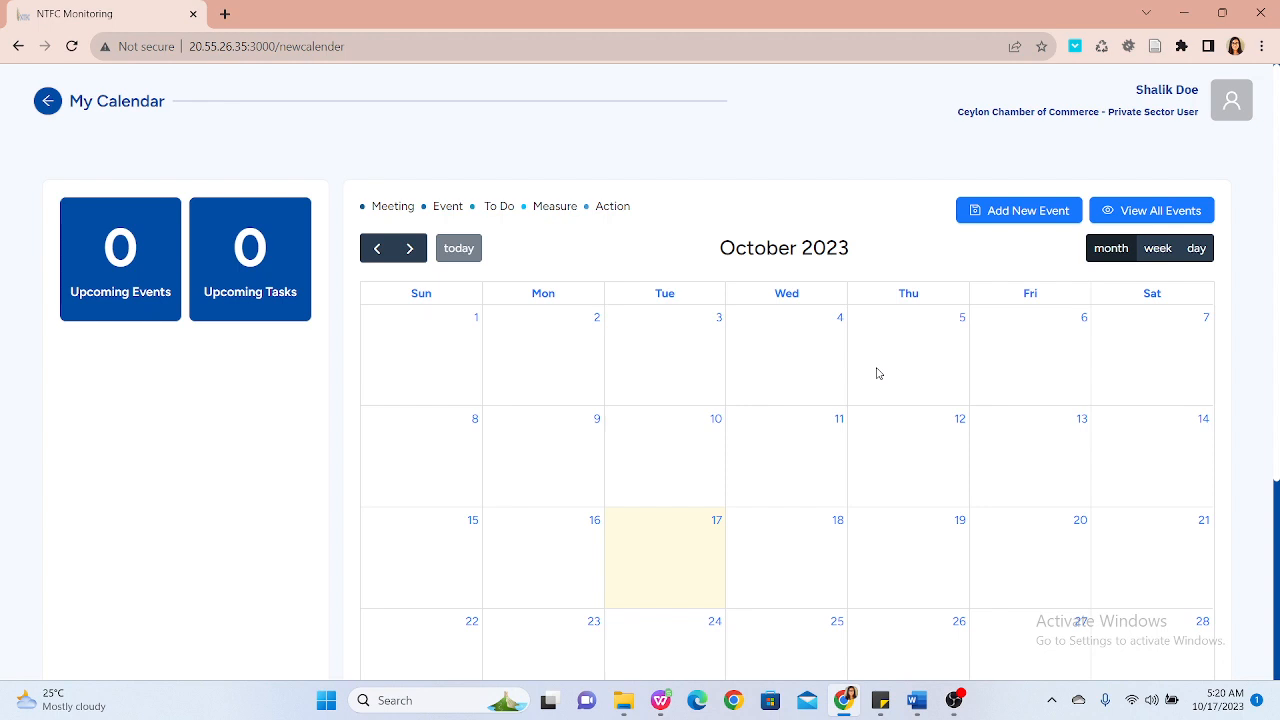
Step: Start a new meeting on 19 October 2023 and title it Budget meeting
left_click(910, 545)
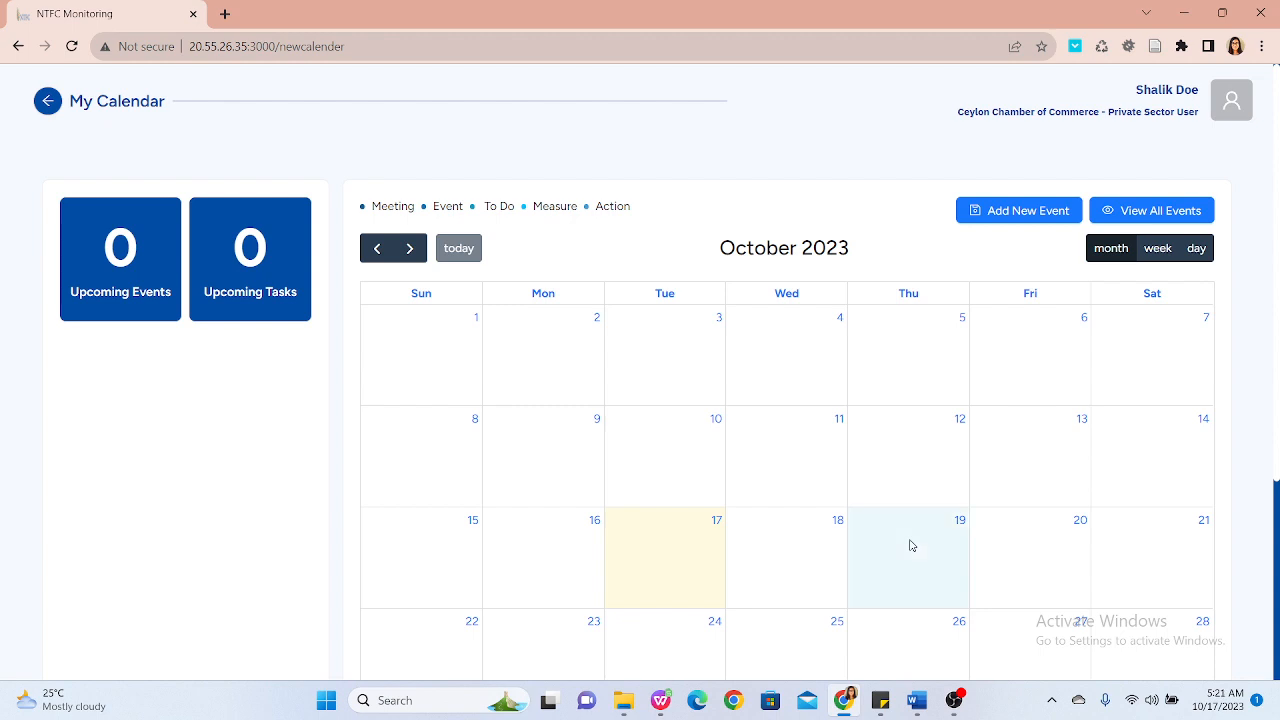
left_click(910, 545)
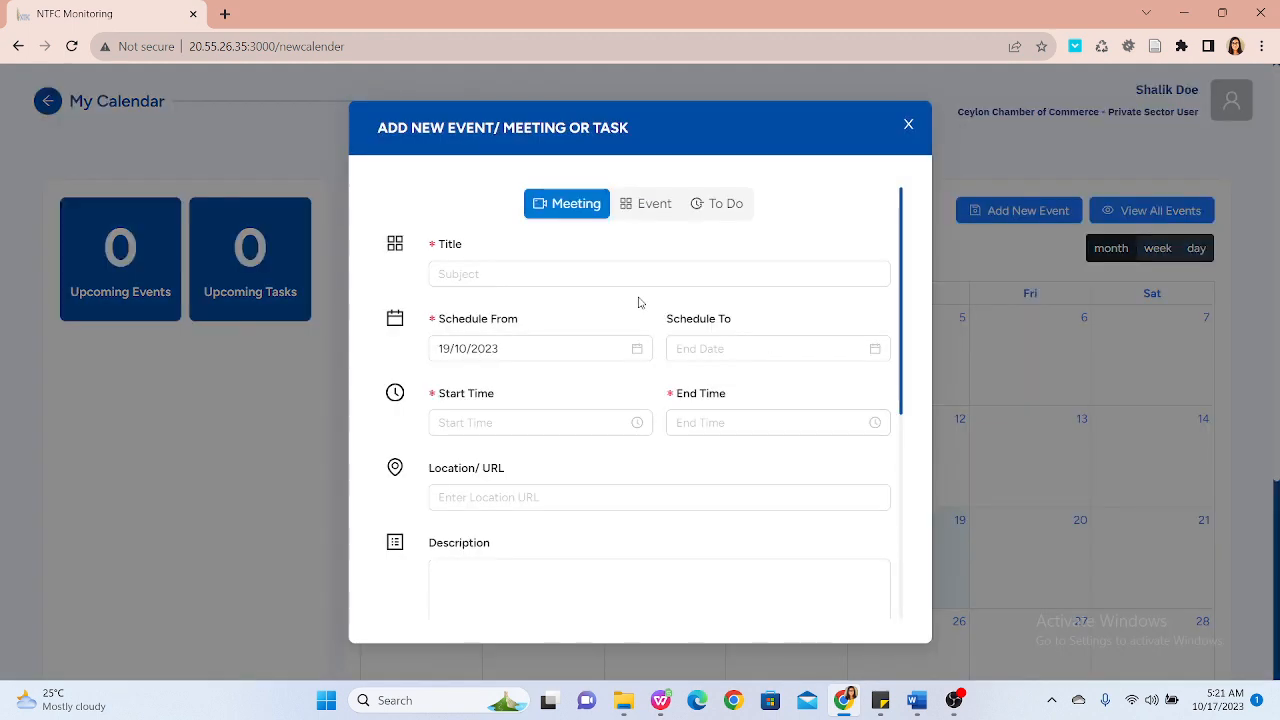
left_click(574, 269)
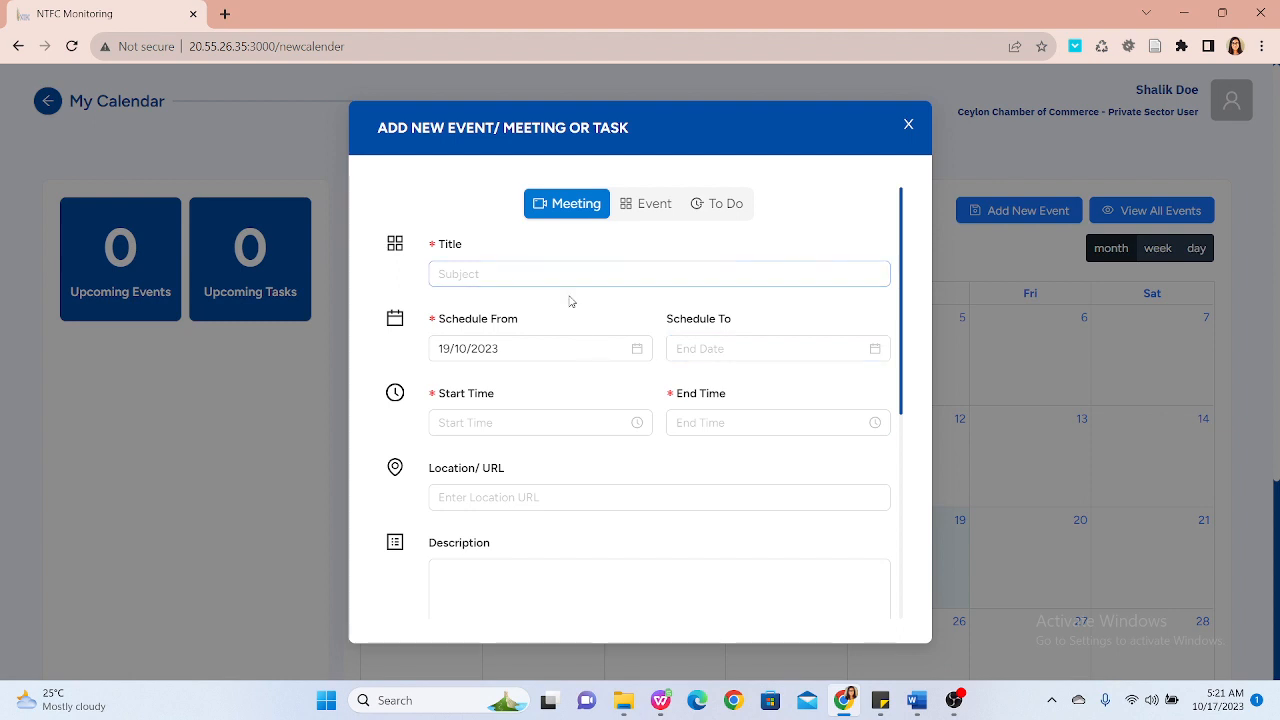
left_click(559, 272)
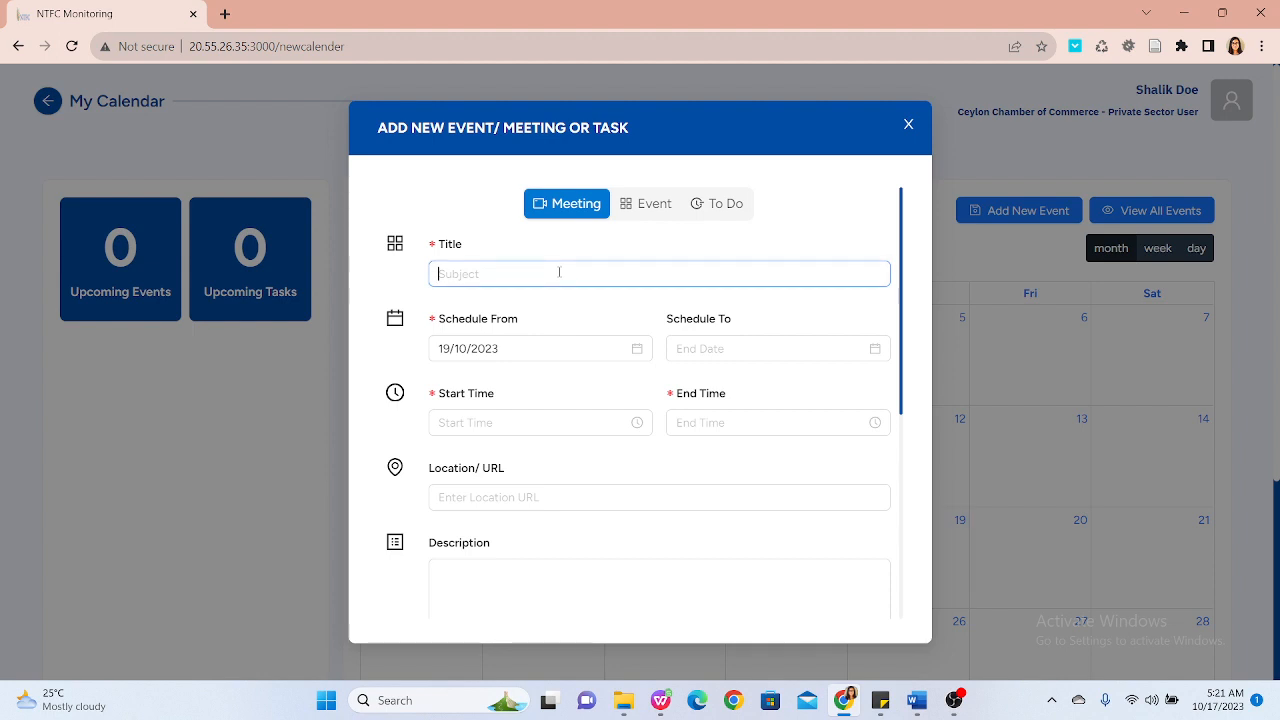
type("Budget meeting")
Step: Set the meeting's start time to 07:00 and its end time to 09:00
left_click(609, 424)
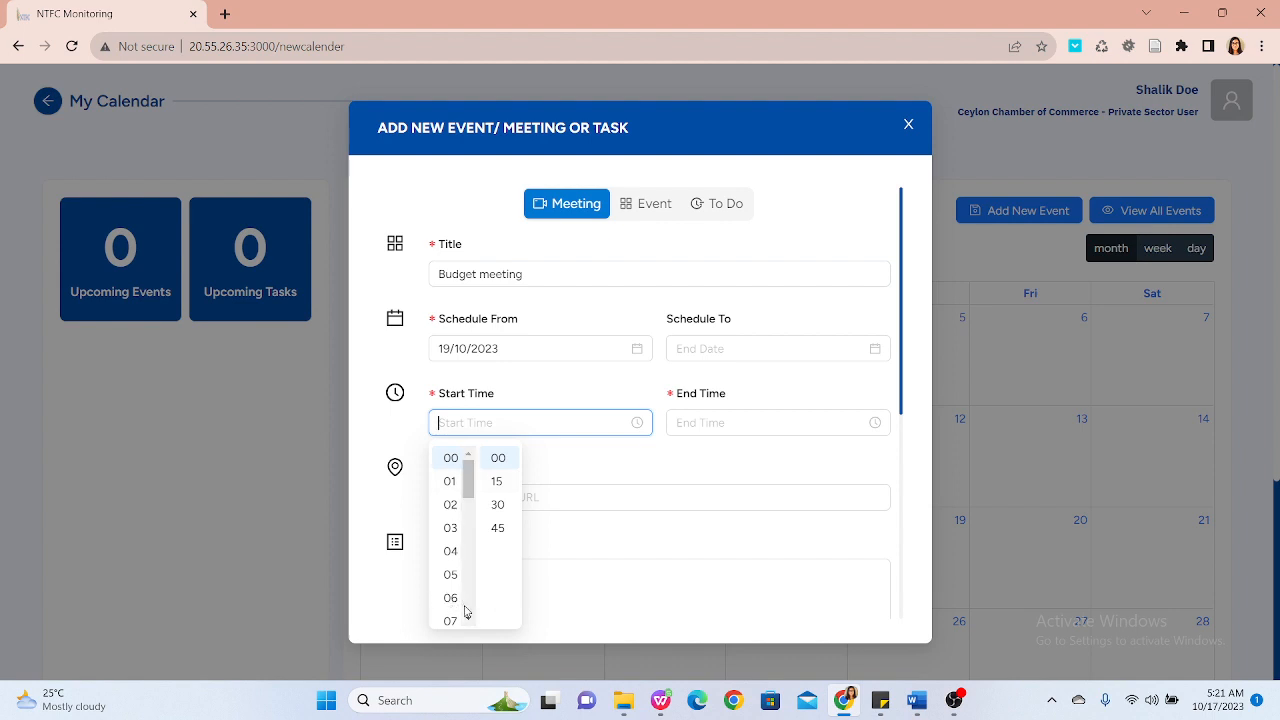
scroll(465, 612, "down", 1)
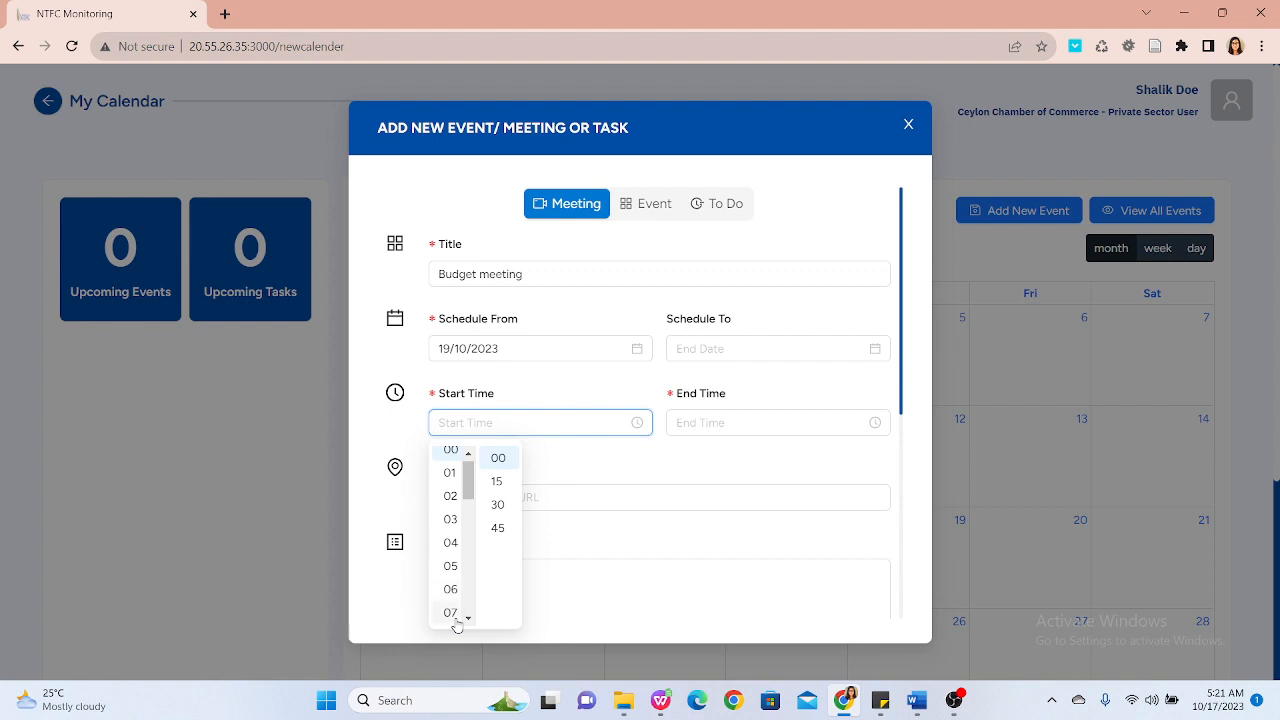
left_click(455, 616)
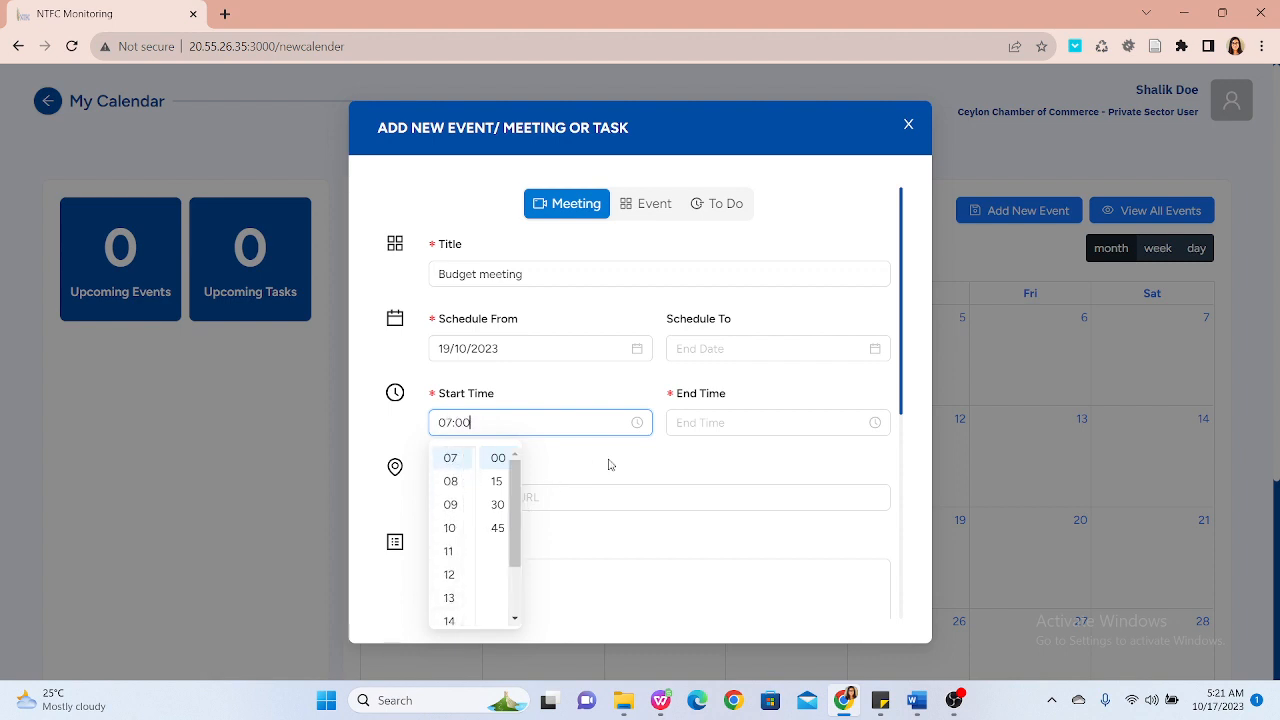
left_click(720, 415)
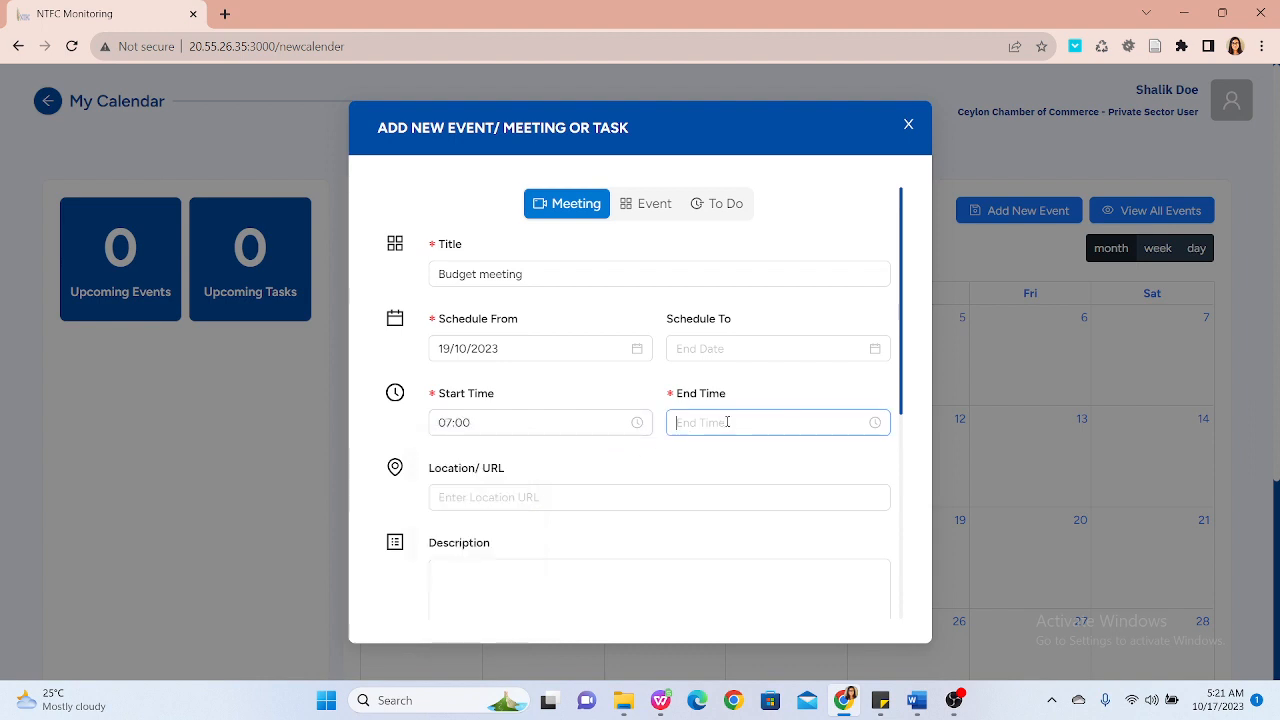
left_click(727, 421)
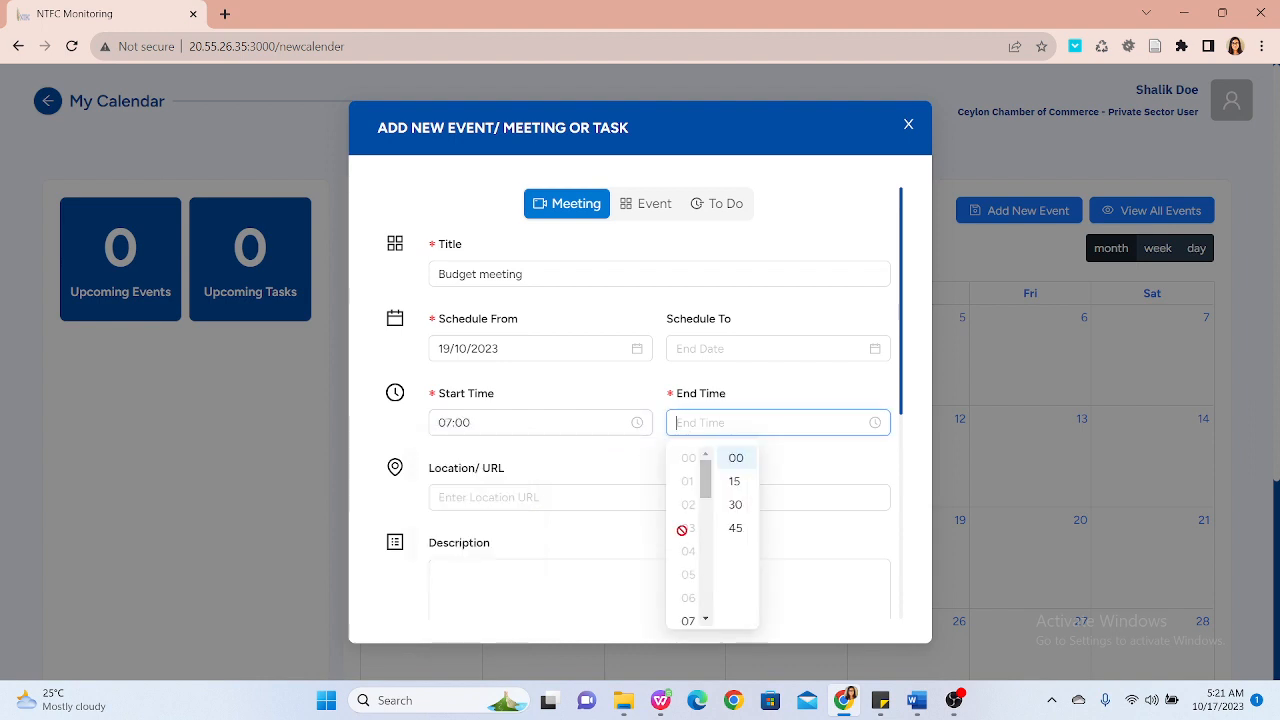
scroll(684, 538, "down", 3)
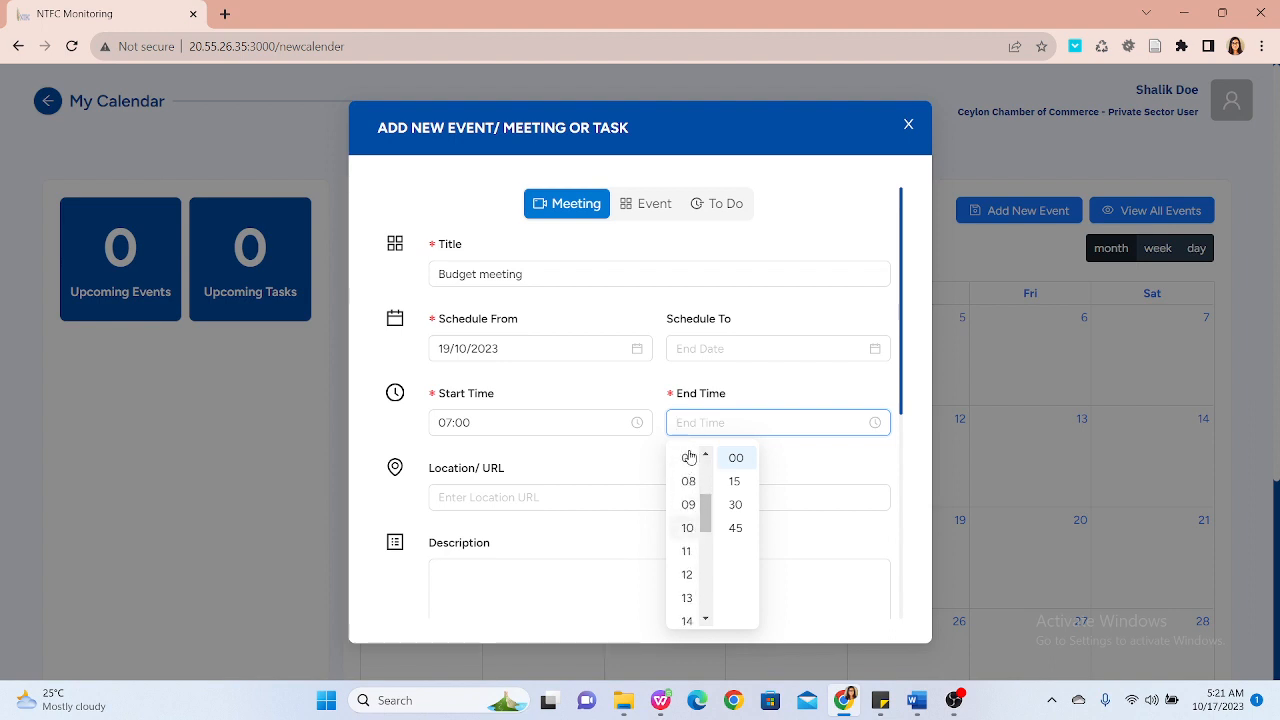
left_click(689, 503)
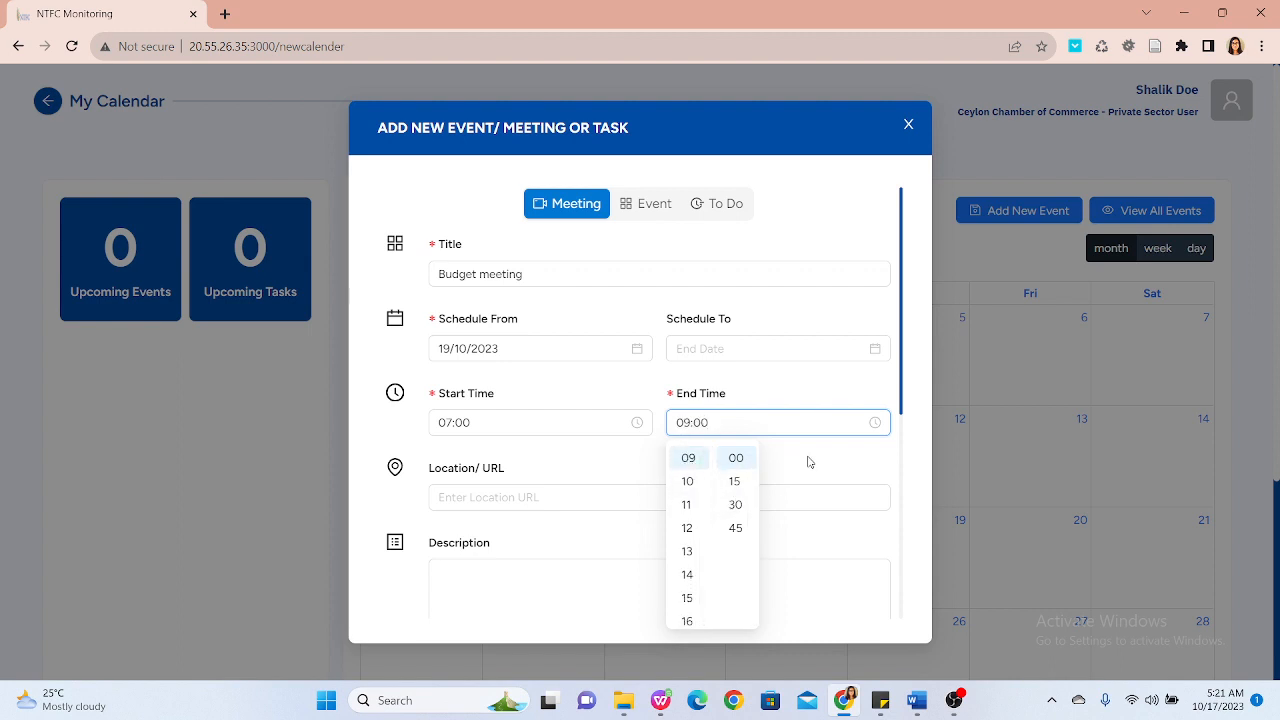
left_click(809, 462)
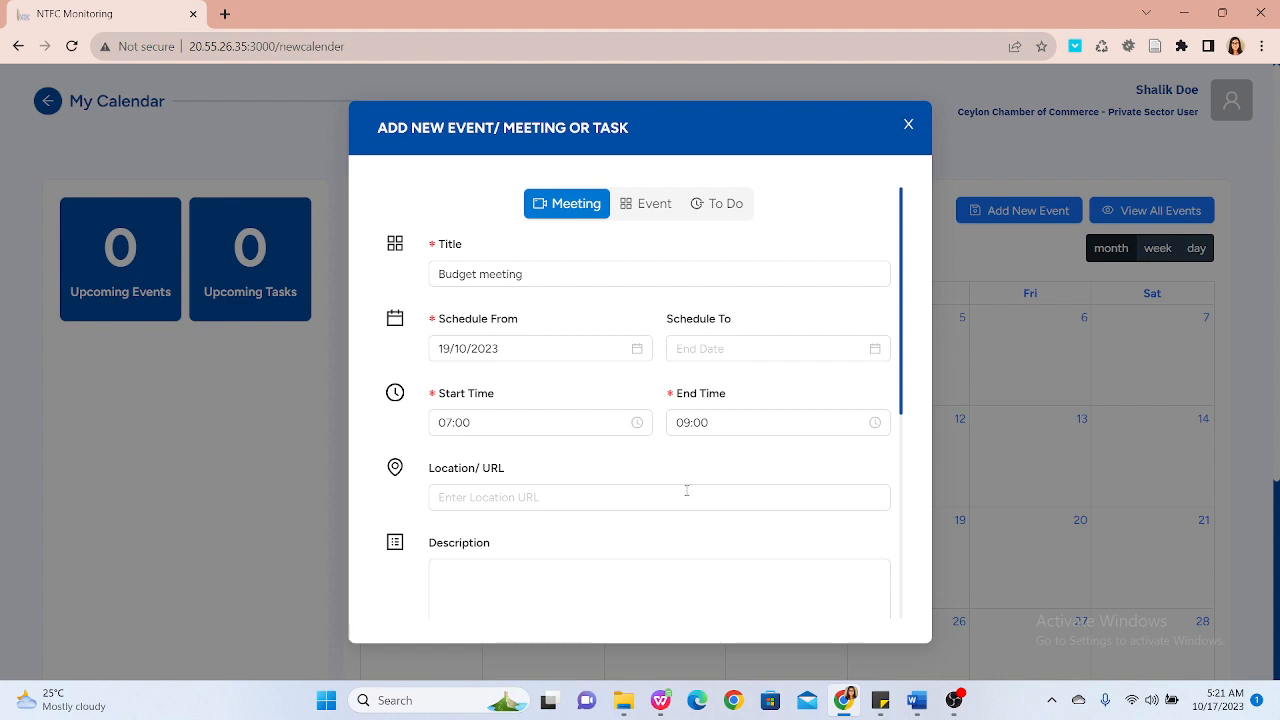
Step: Set the meeting's location to DOC main Board Room
left_click(687, 491)
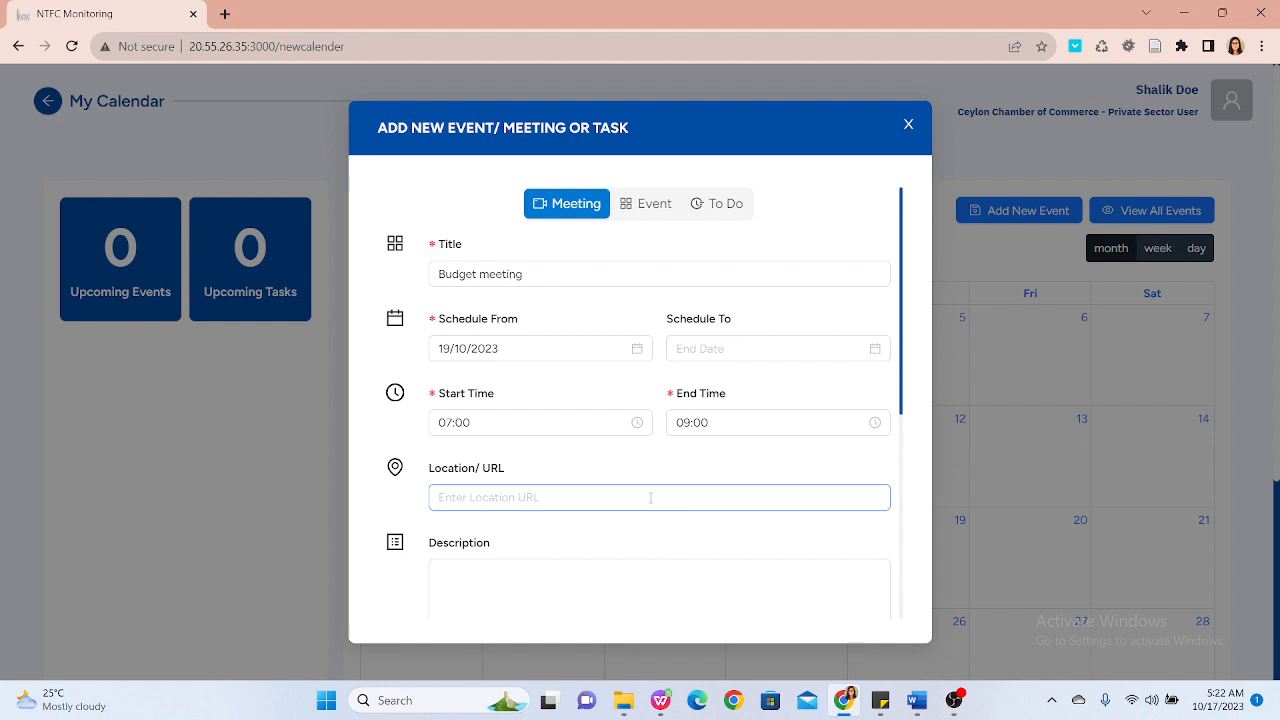
left_click(650, 497)
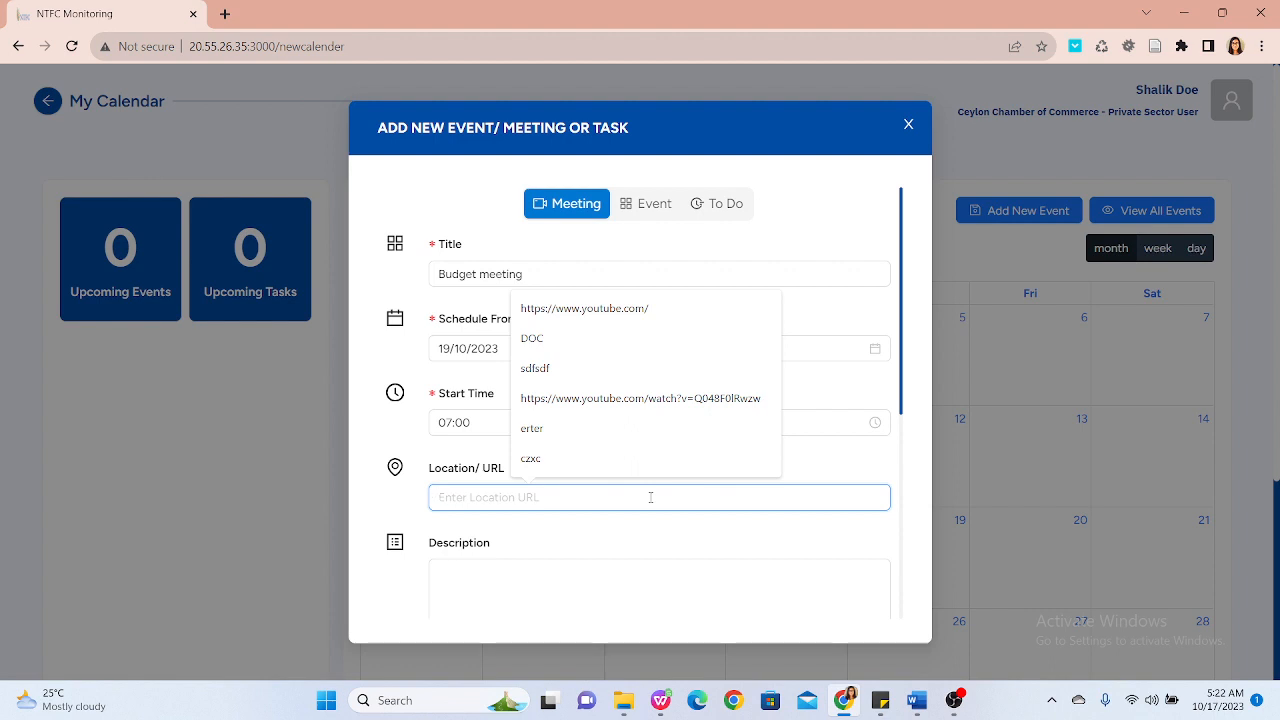
type("DOC main ")
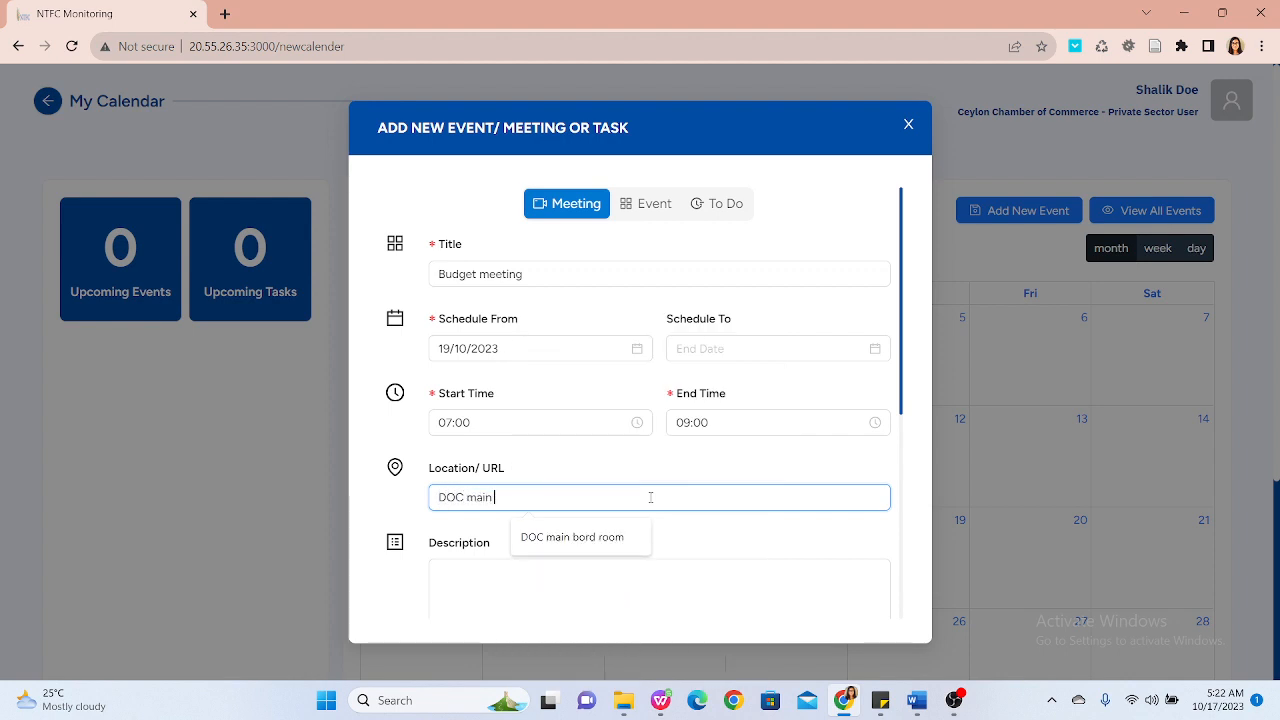
type("Board")
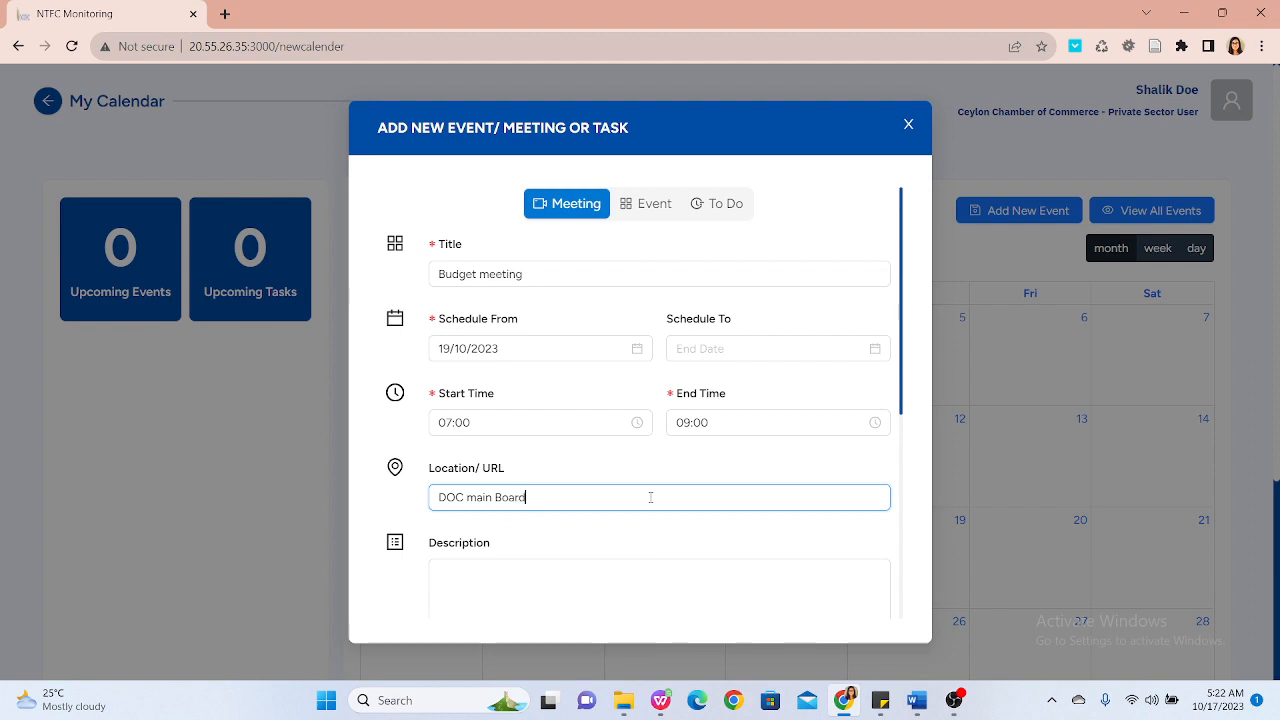
type(" Room")
Step: Enter Budget meeting as the meeting description
scroll(651, 497, "down", 5)
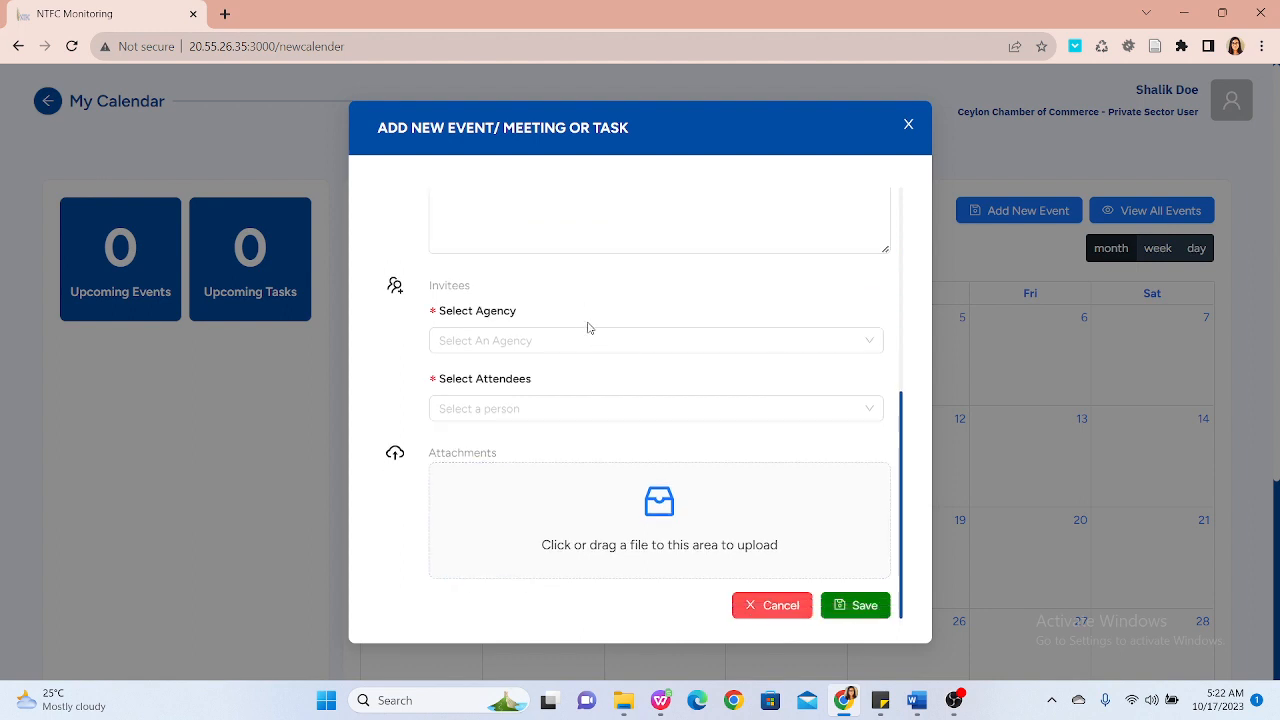
scroll(588, 322, "up", 3)
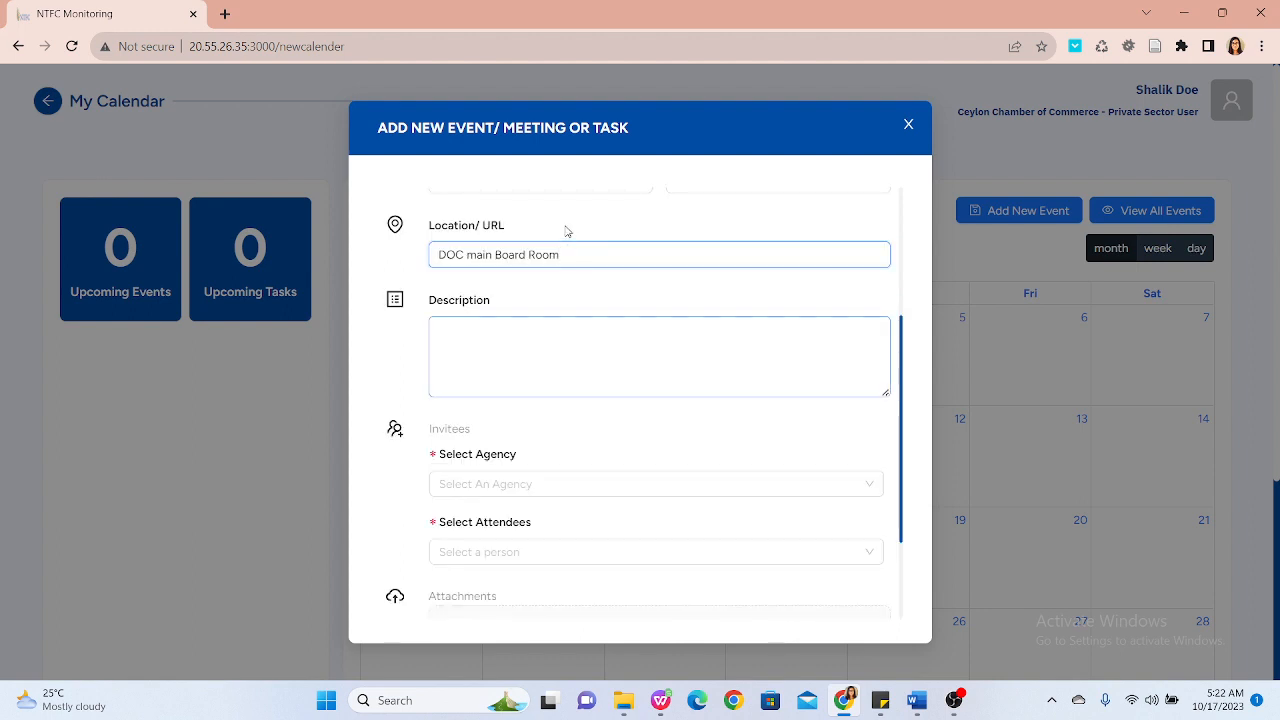
left_click(560, 338)
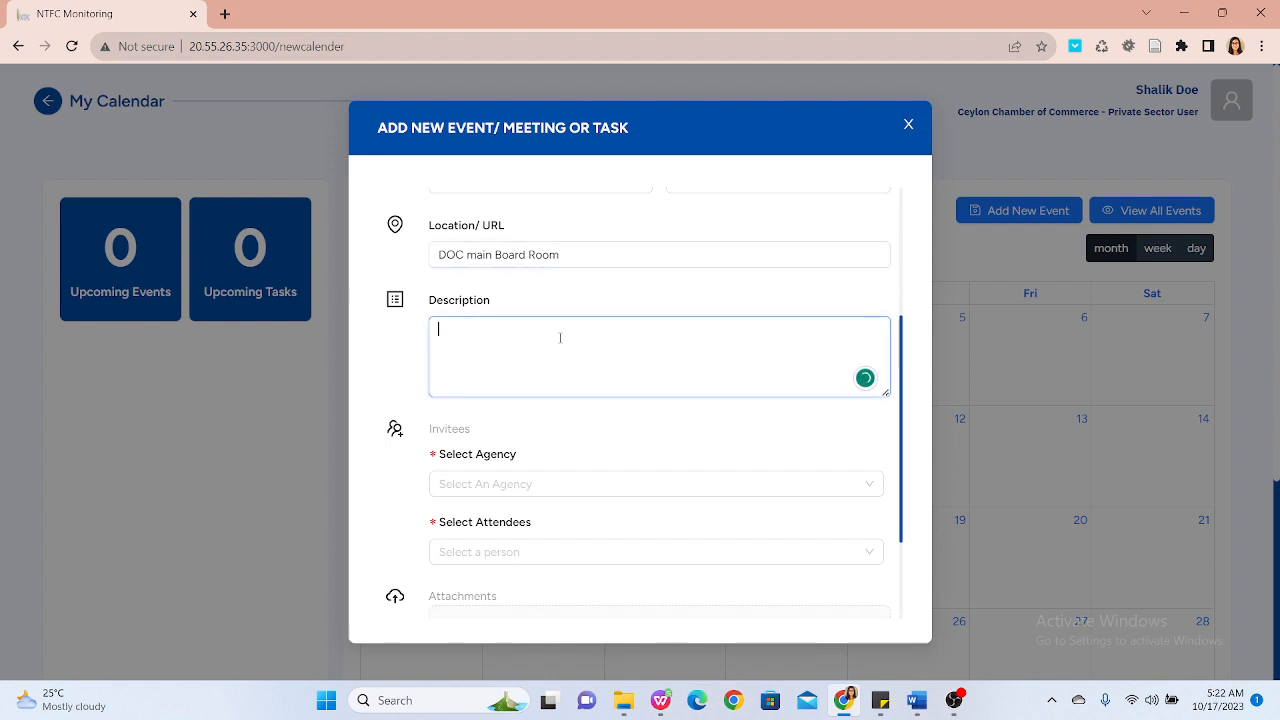
type("Budget meeting")
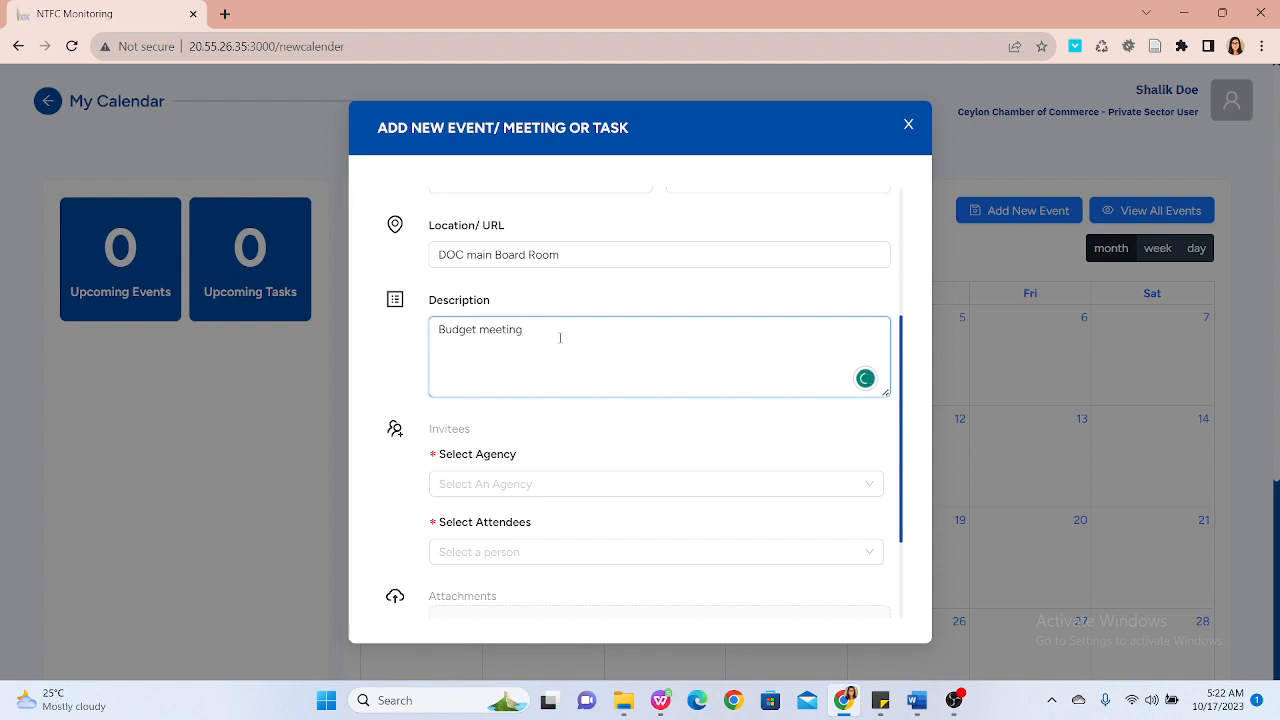
Step: Select Department of Commerce and Food Control Administration Unit as the invitee agencies
scroll(560, 338, "down", 2)
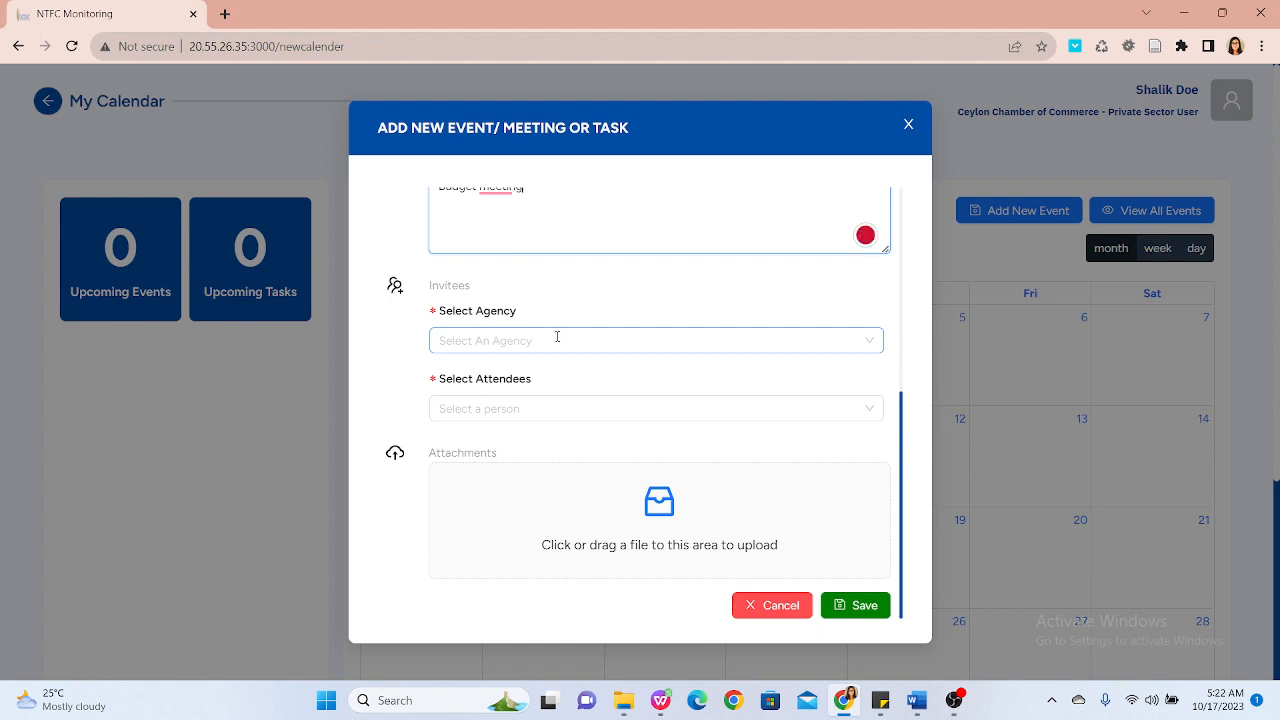
left_click(640, 336)
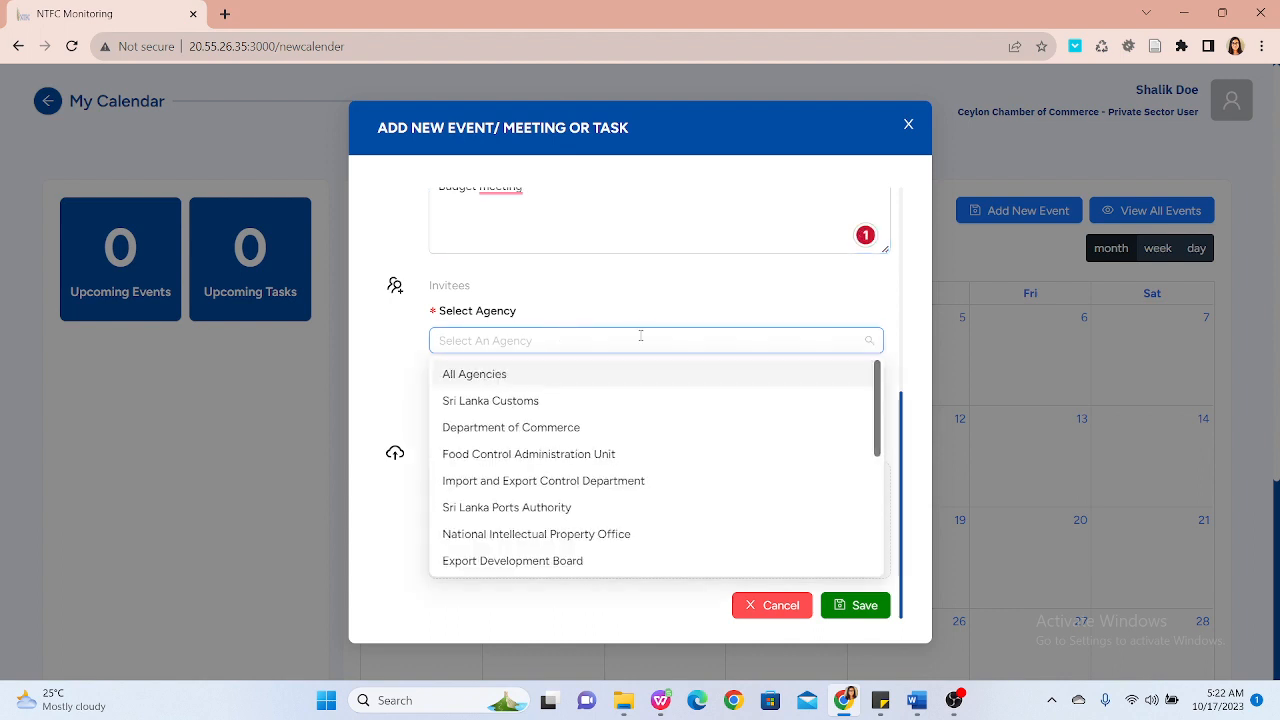
left_click(650, 340)
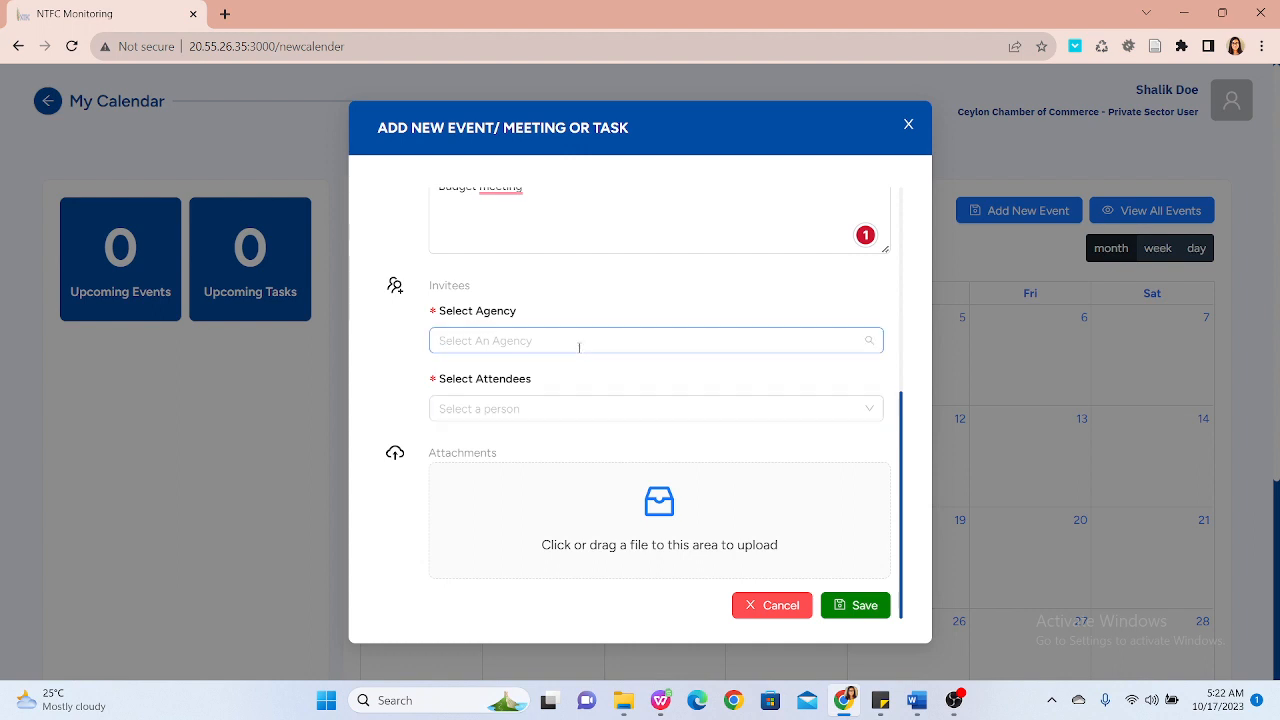
left_click(579, 345)
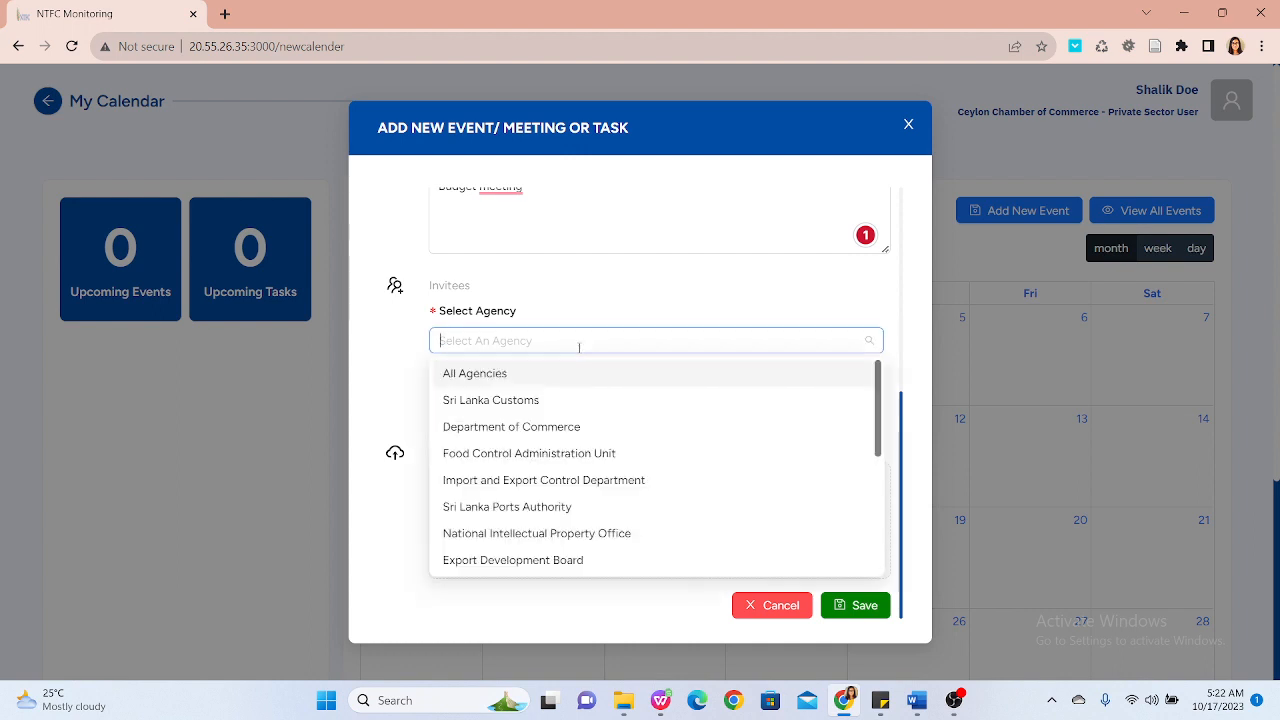
left_click(534, 437)
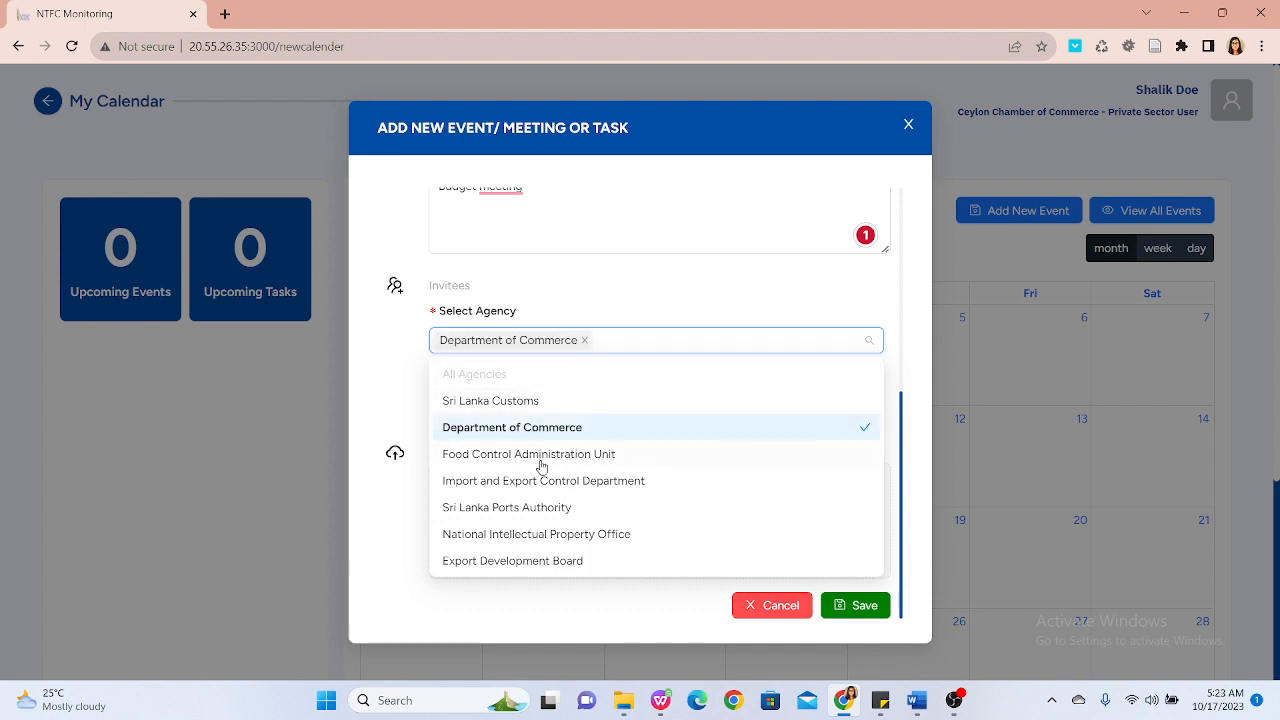
left_click(541, 466)
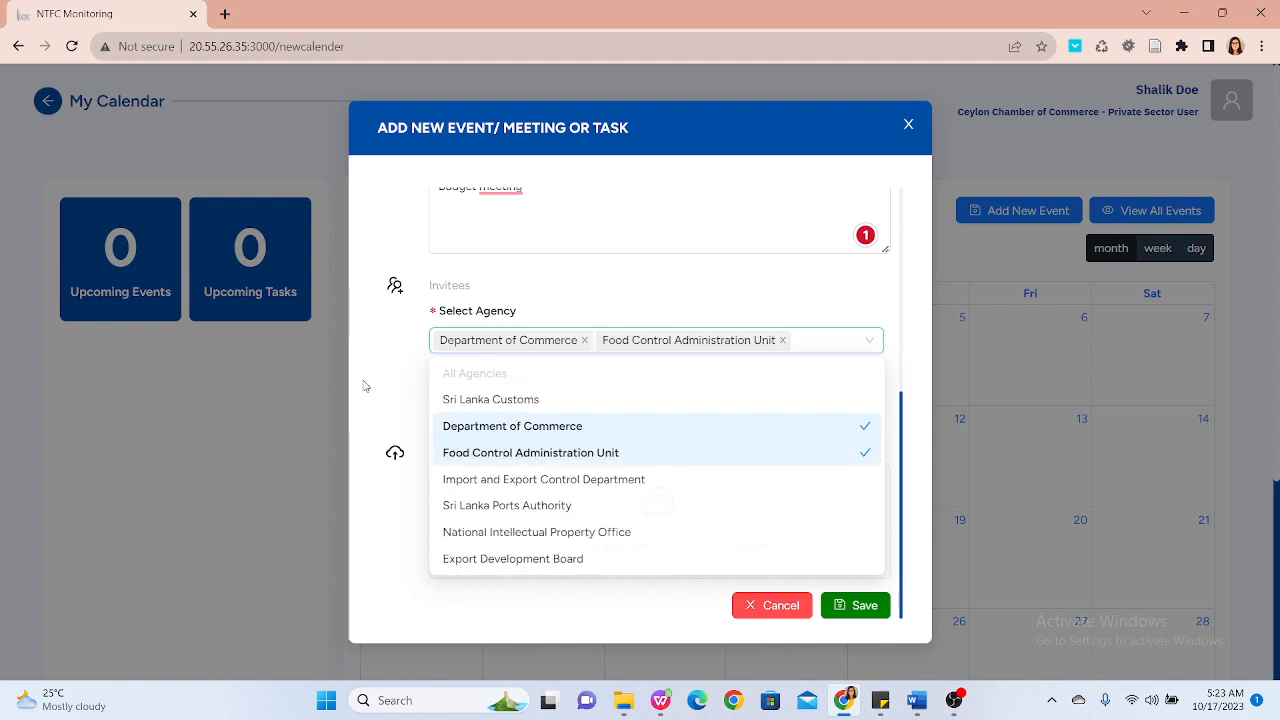
left_click(365, 386)
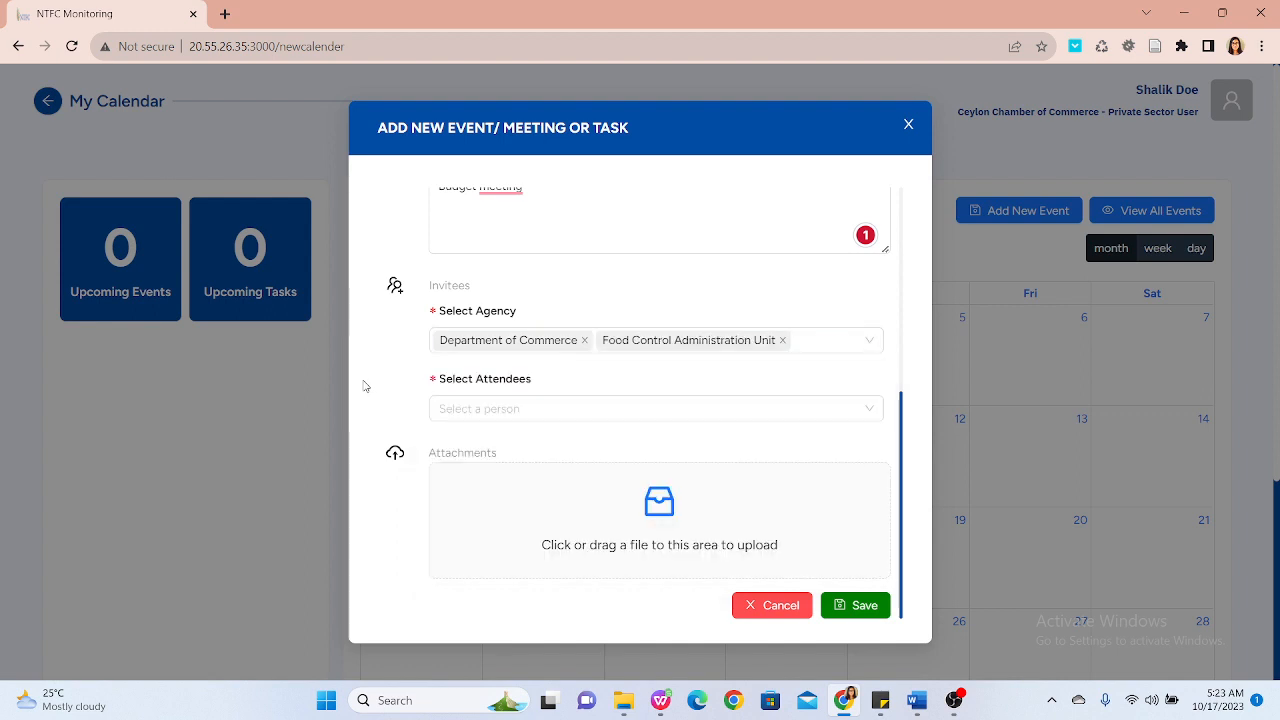
Step: Select the Director and the PM from the attendee list as the meeting's attendees
left_click(545, 404)
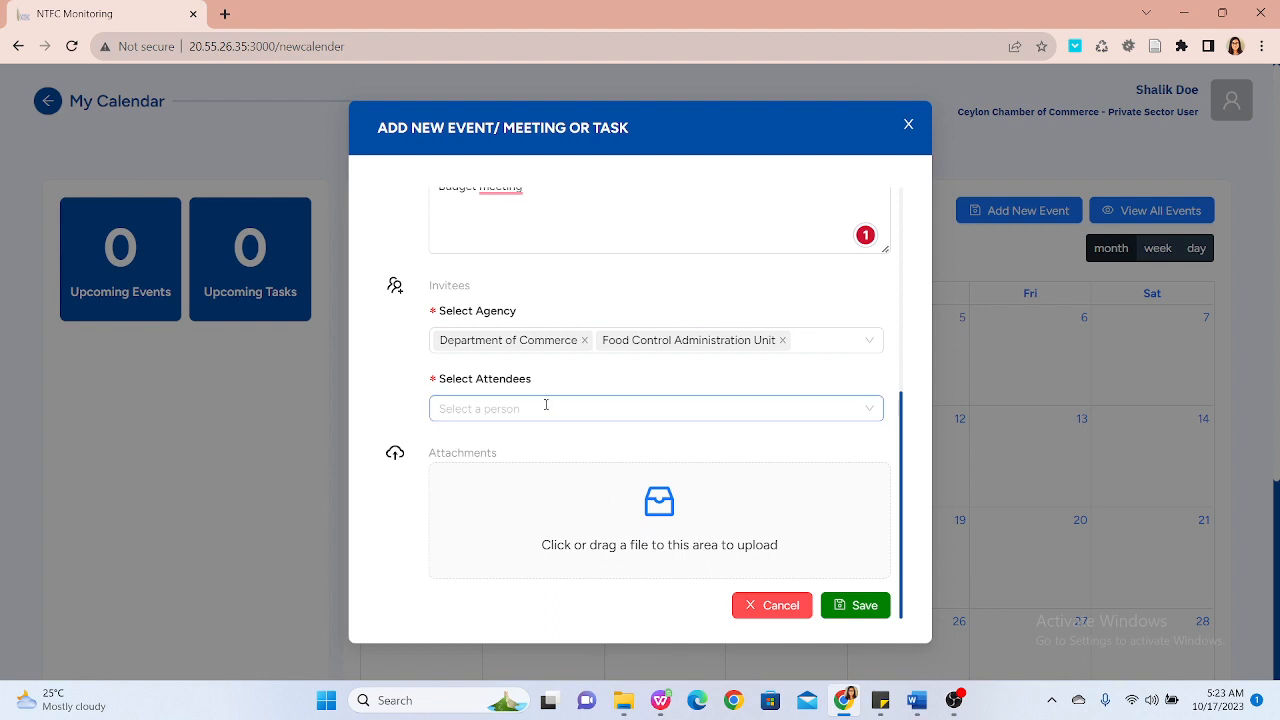
left_click(545, 404)
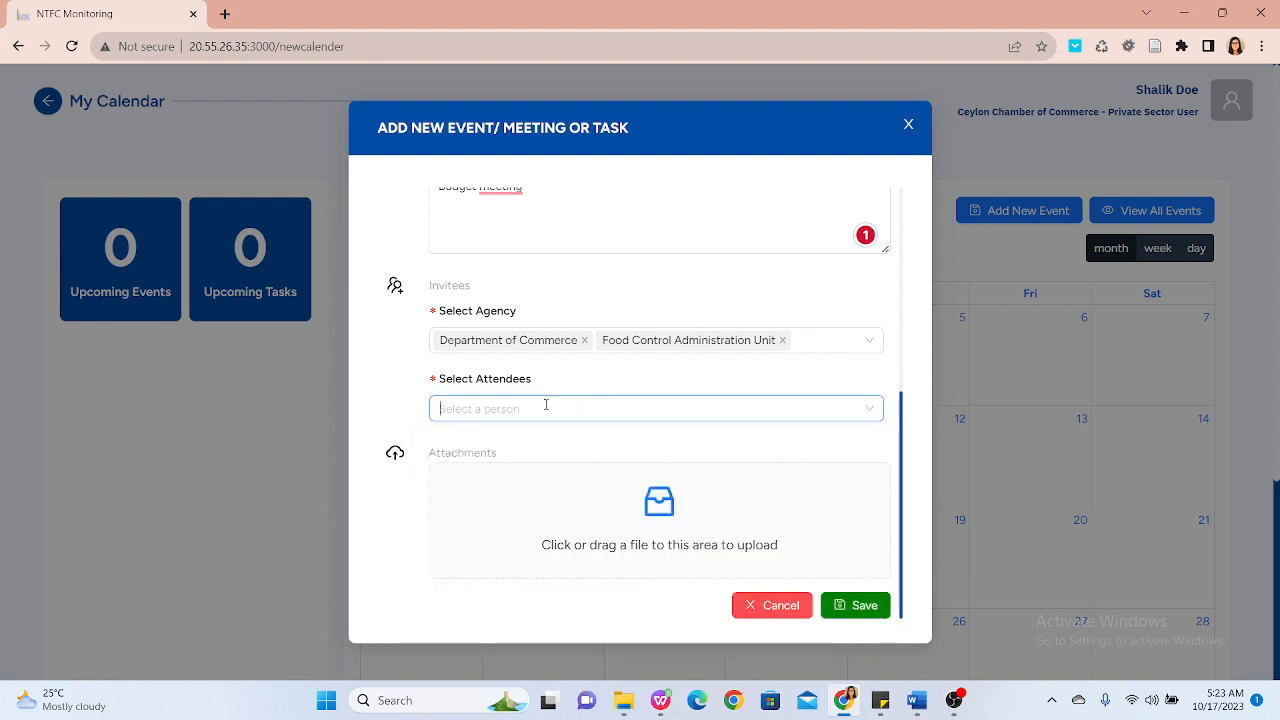
left_click(545, 404)
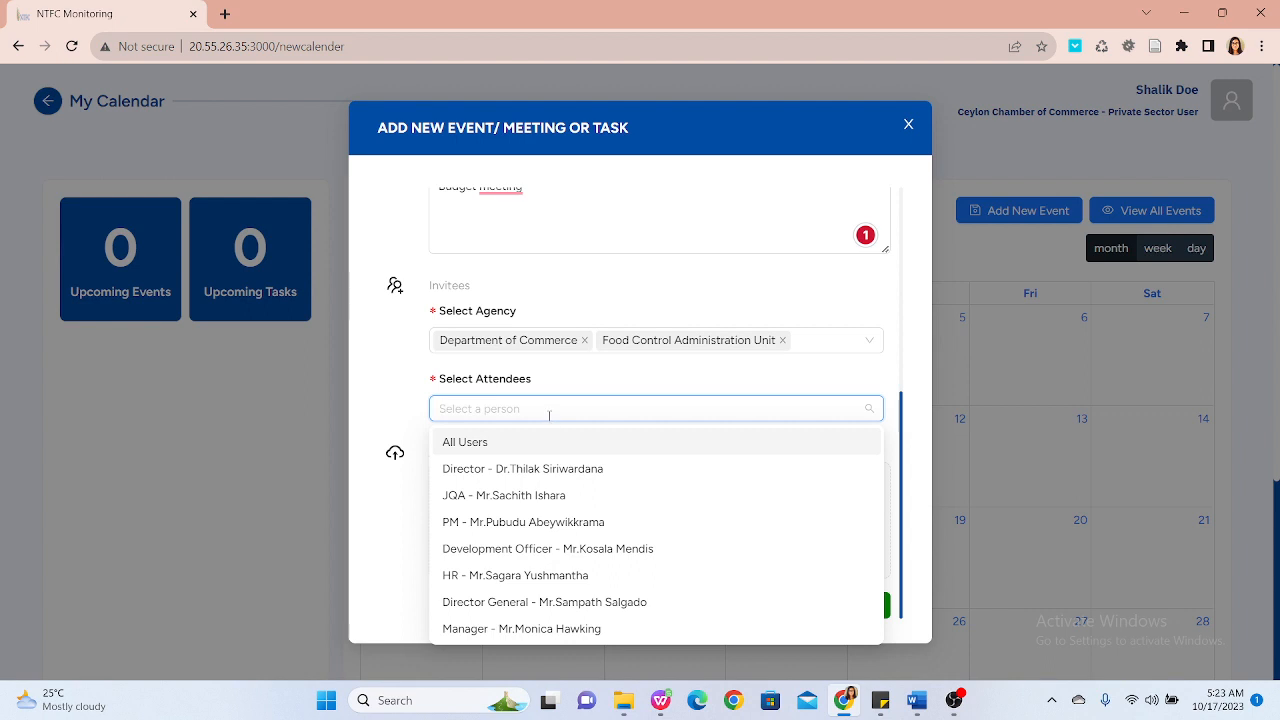
left_click(569, 481)
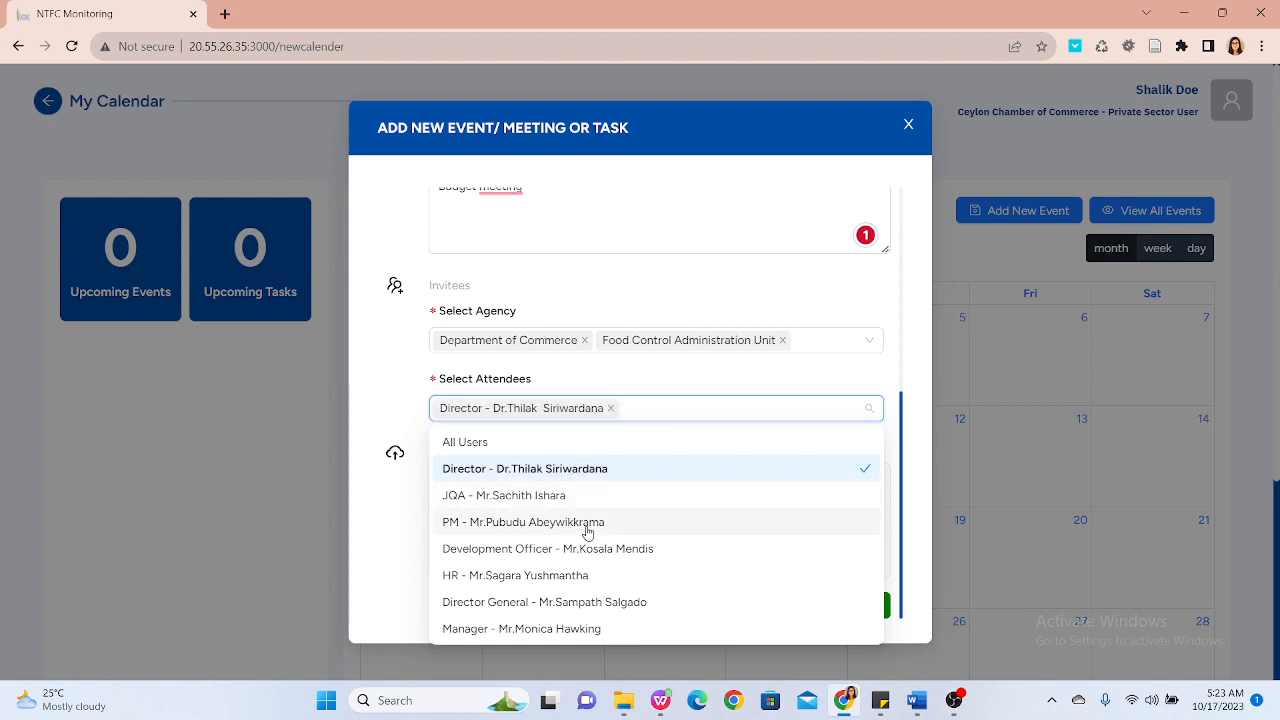
left_click(560, 524)
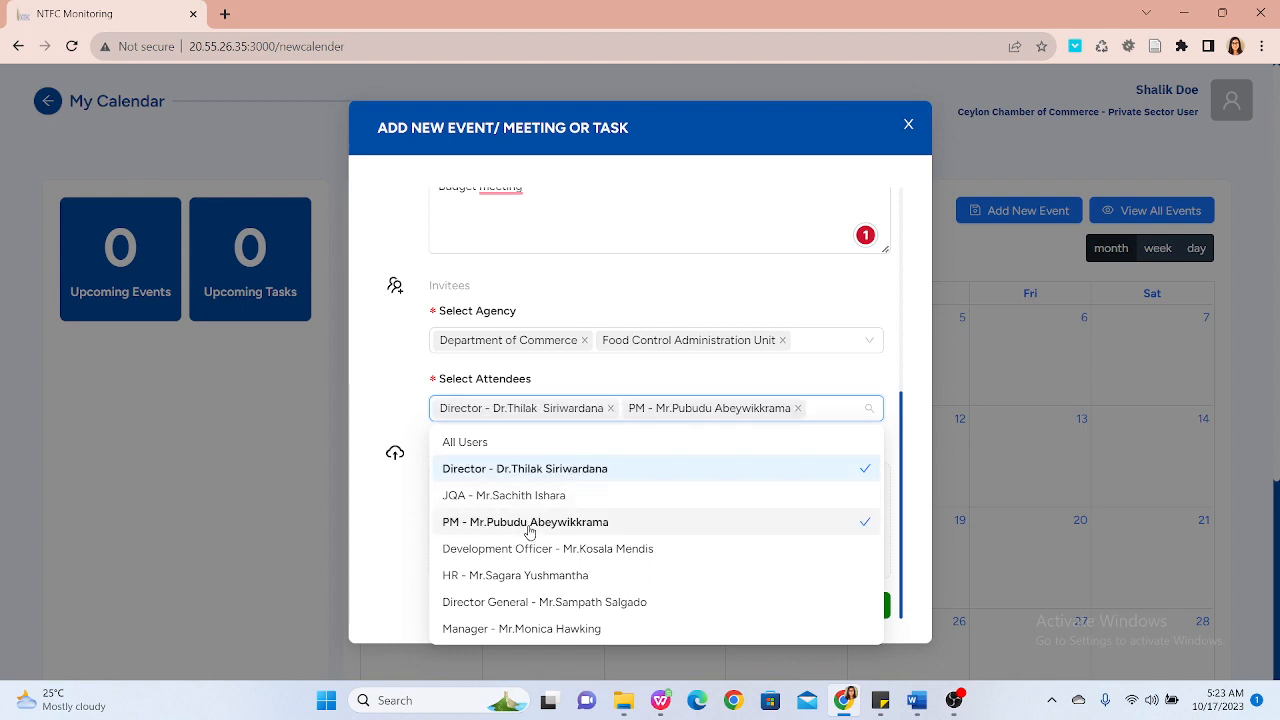
left_click(378, 493)
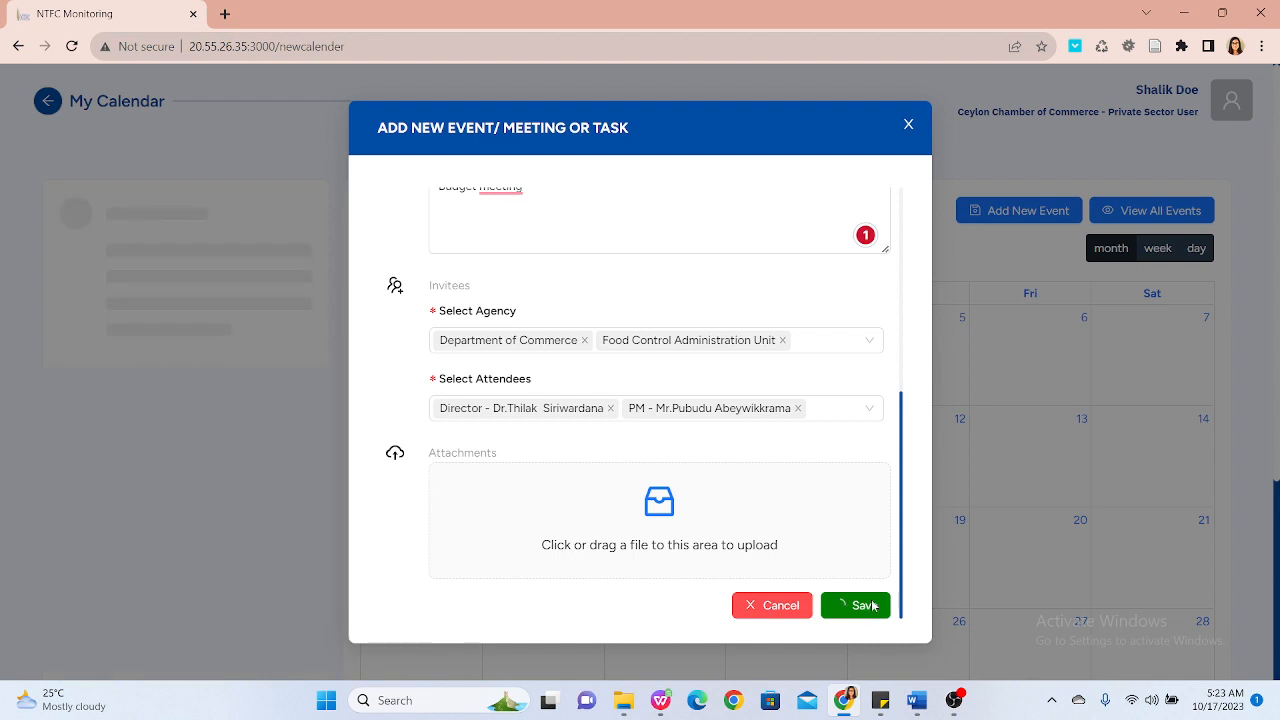
Step: Save the meeting and select its entry on 19 October in the calendar
left_click(871, 606)
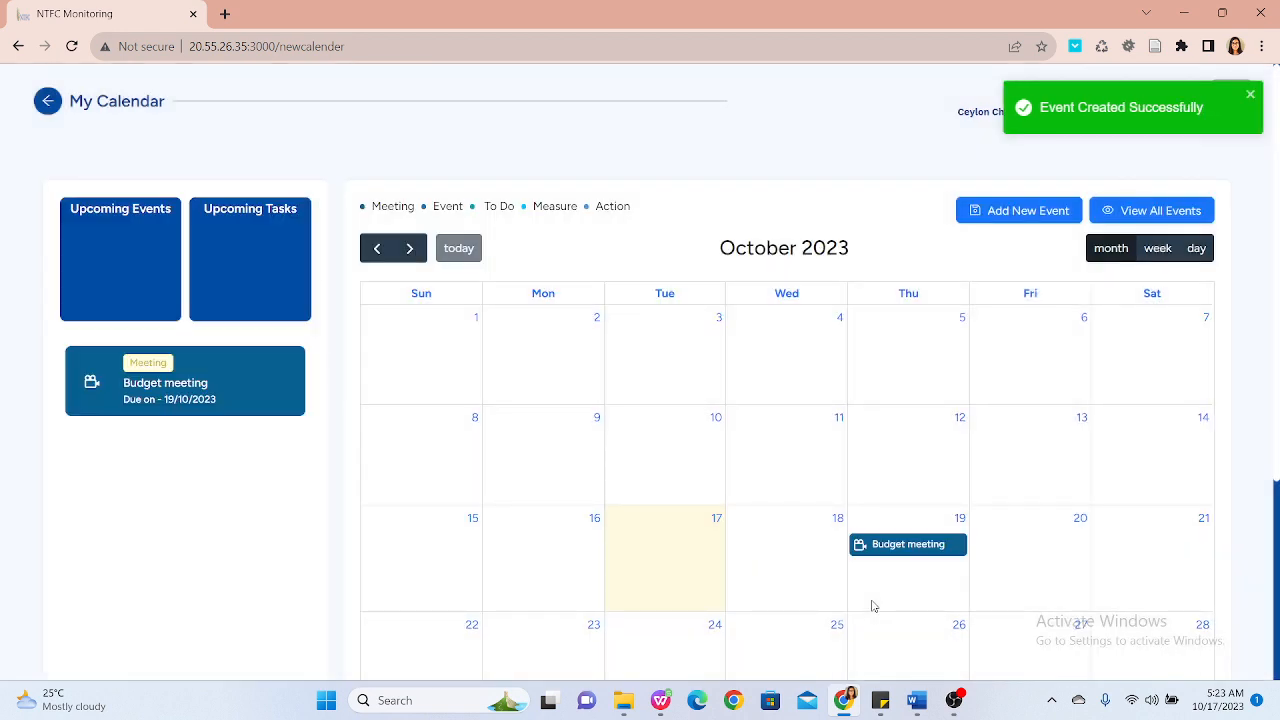
left_click(893, 547)
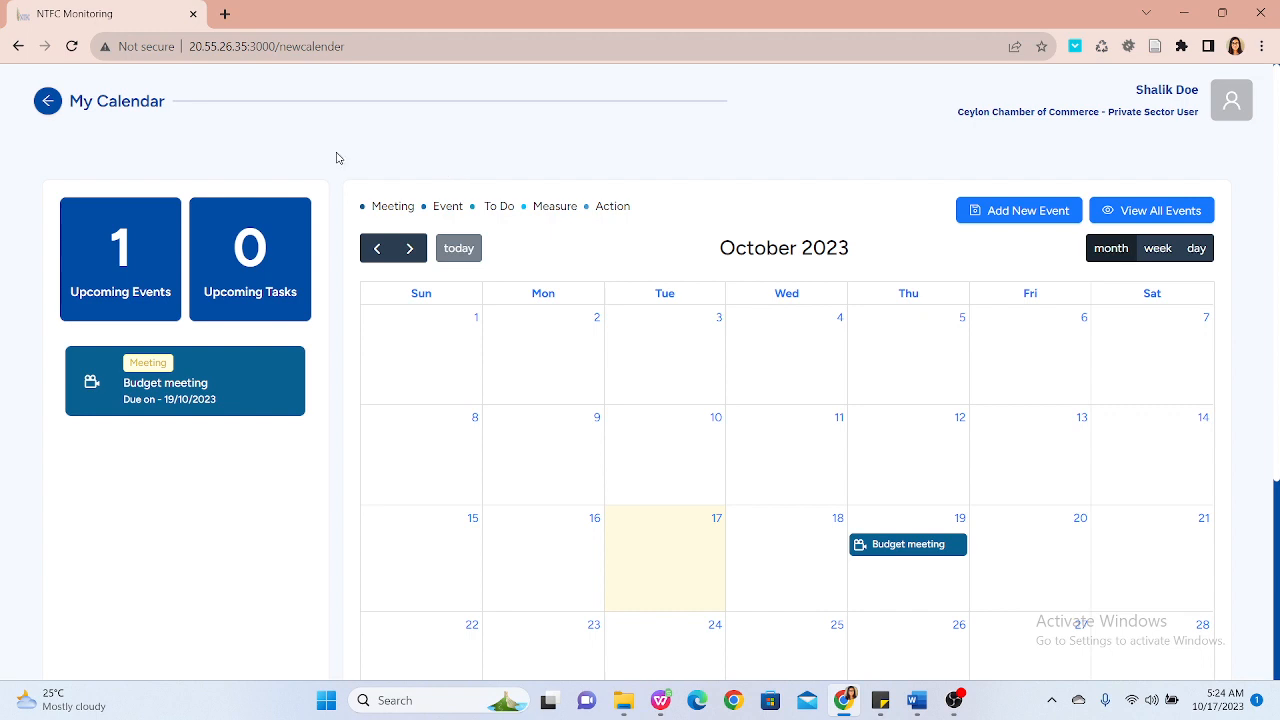
Step: Return to the main dashboard and open Inquiry Management
left_click(52, 101)
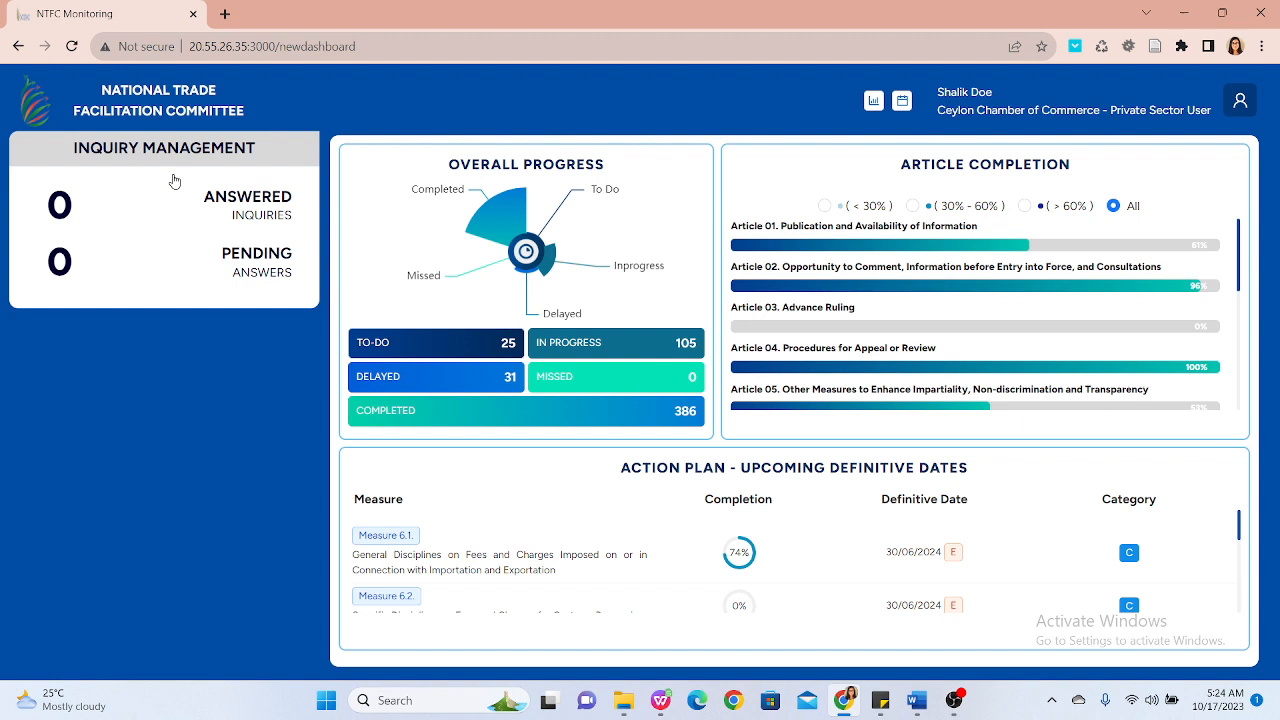
left_click(174, 180)
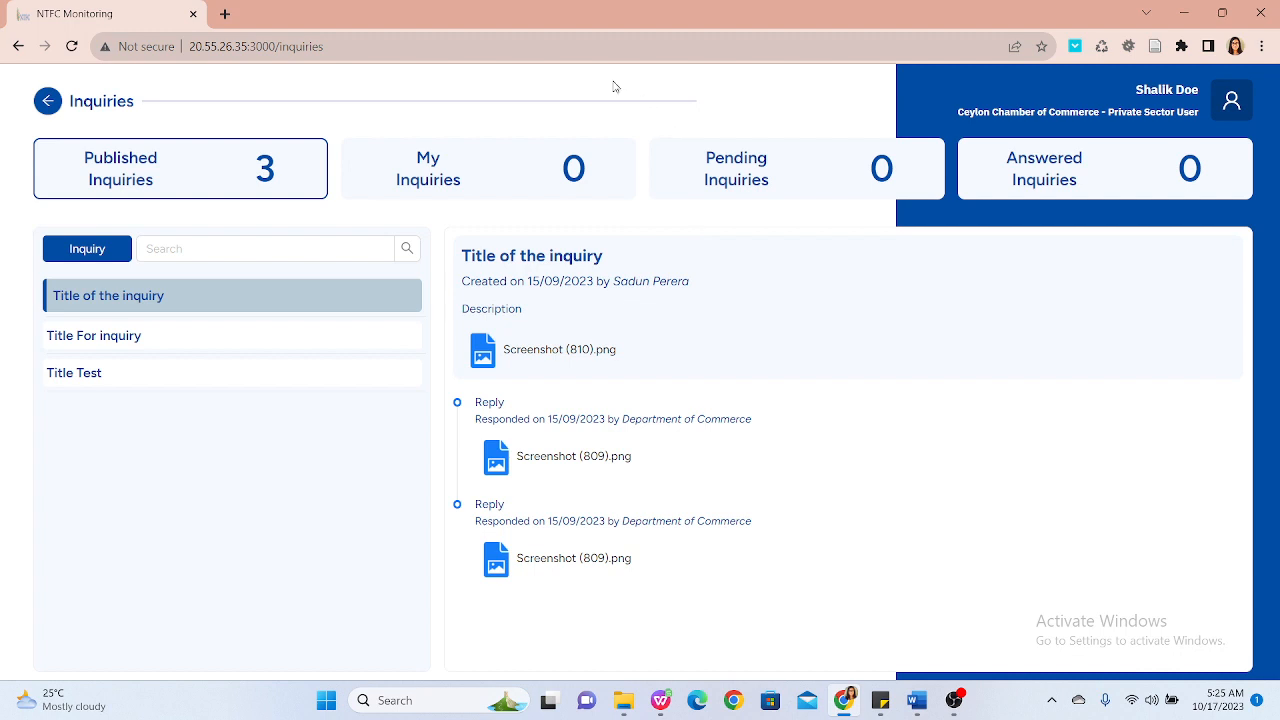
Step: Open My Inquiries and title a new inquiry 2nd Zonal Advisory meeting
left_click(544, 178)
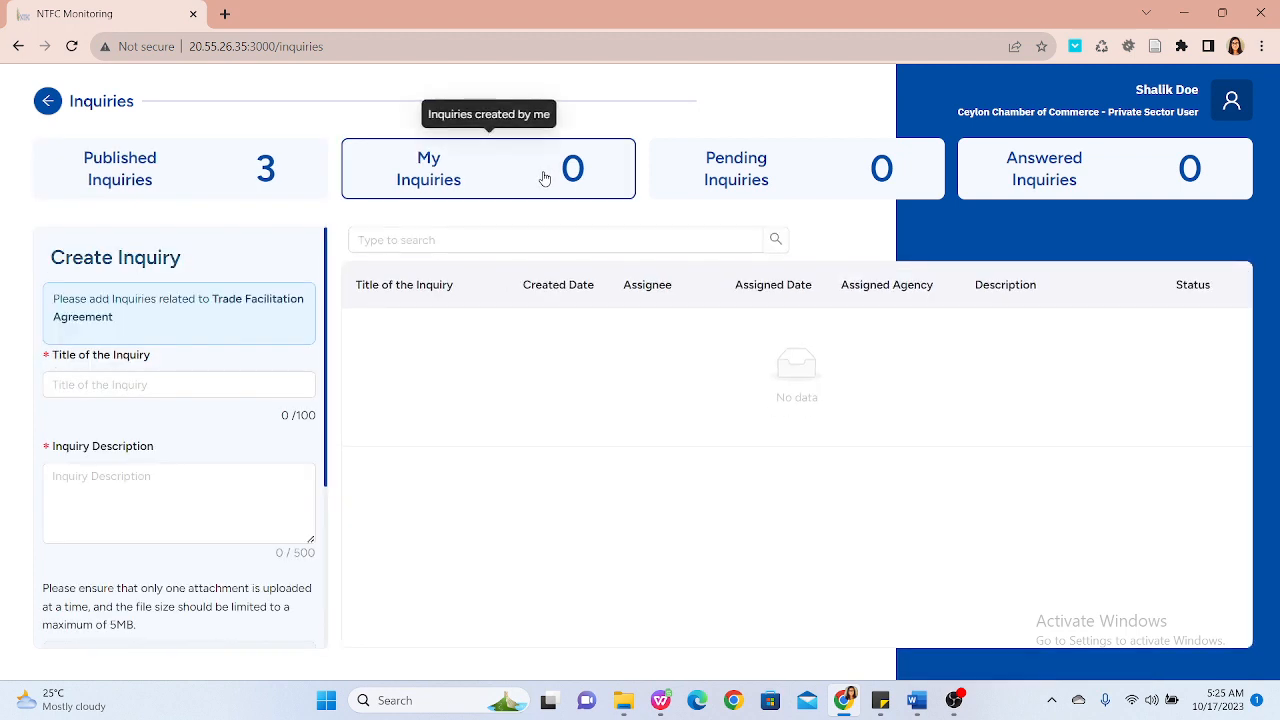
left_click(543, 177)
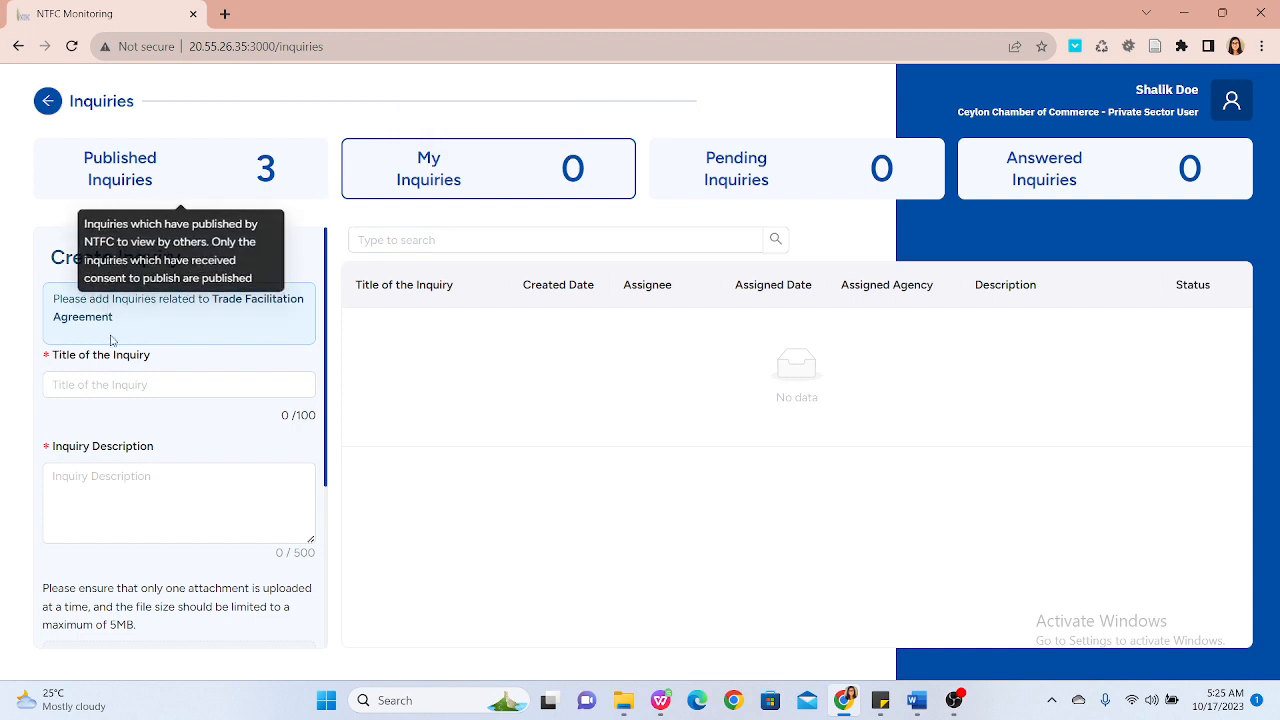
left_click(134, 398)
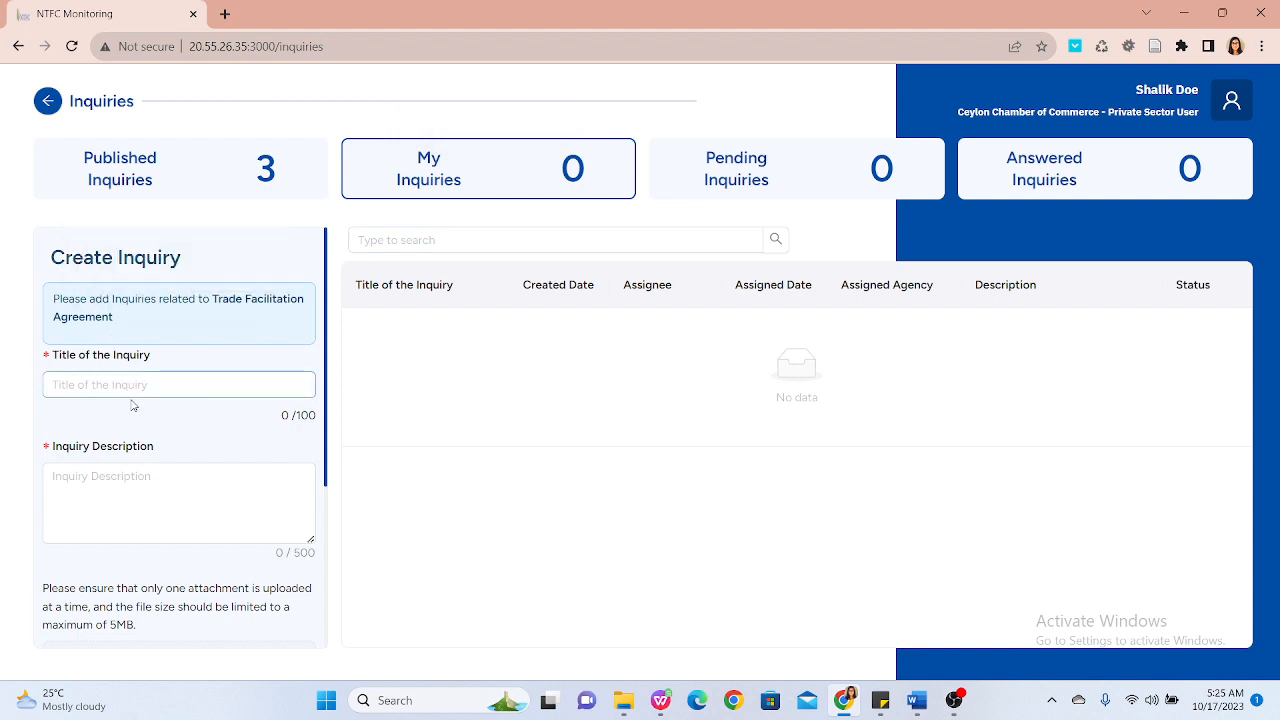
left_click(124, 386)
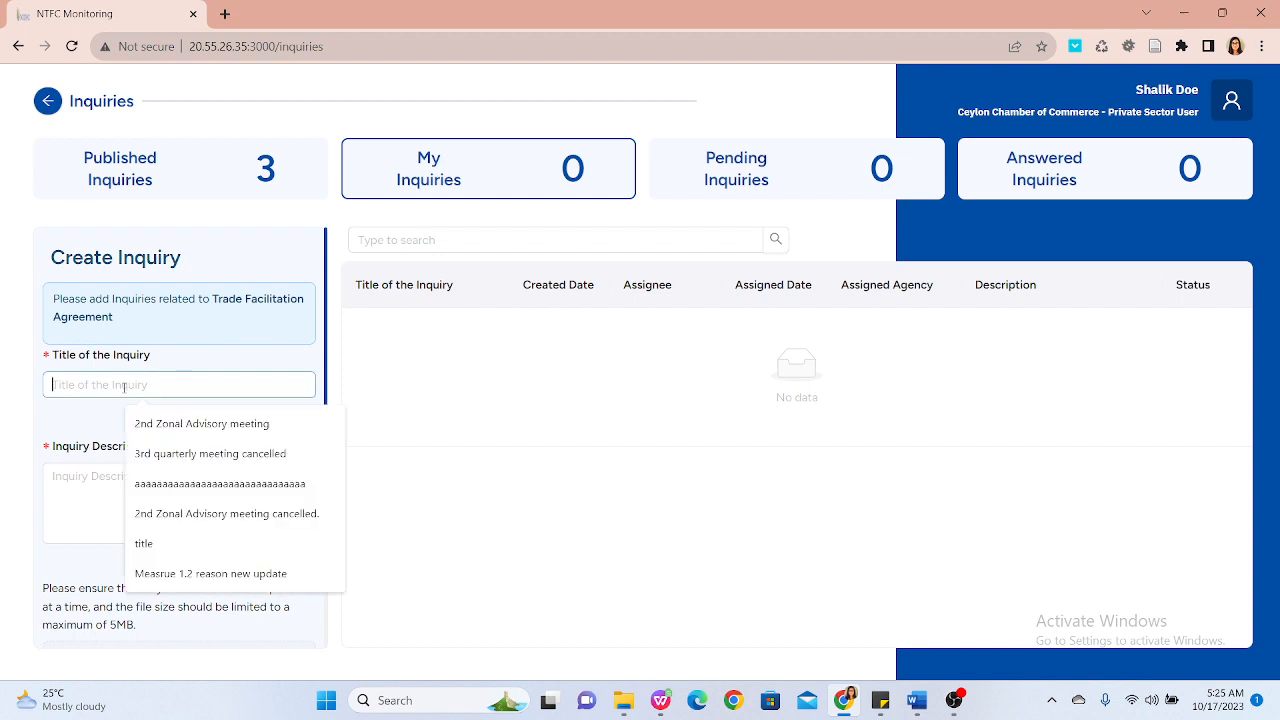
left_click(207, 425)
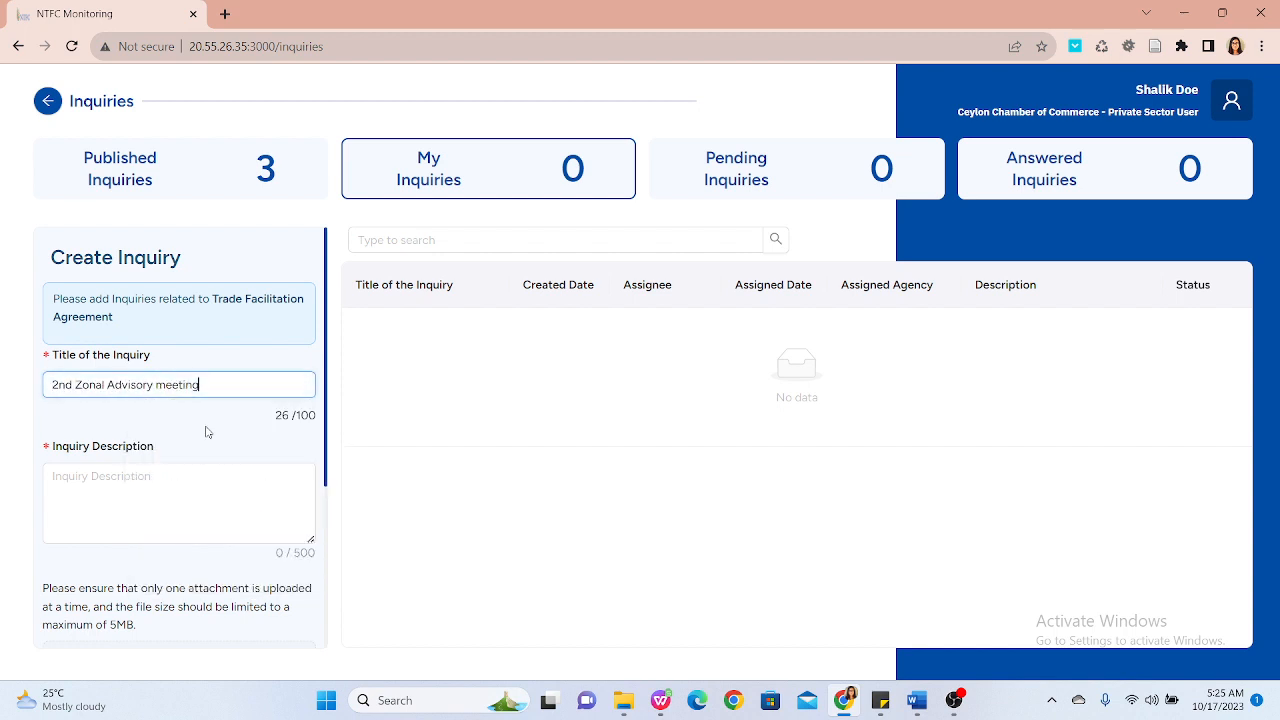
Step: Enter the inquiry description Please let us know when this will held
left_click(210, 509)
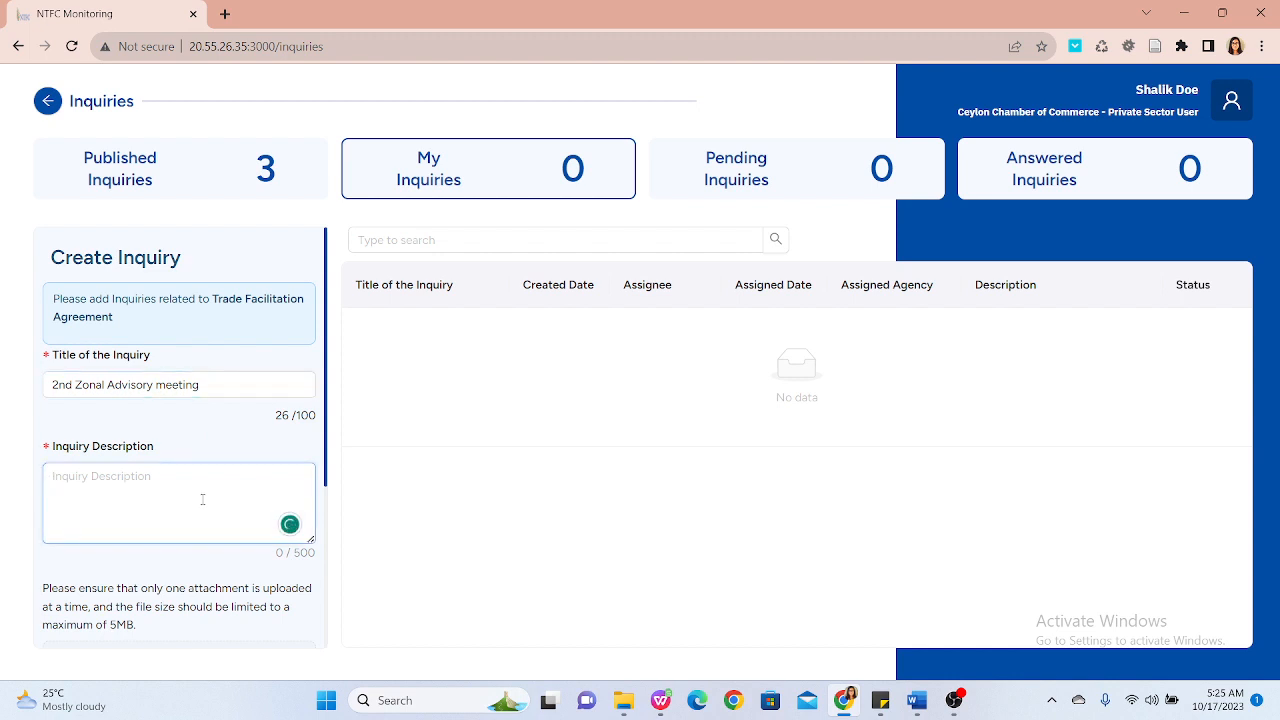
type("Please let us kn")
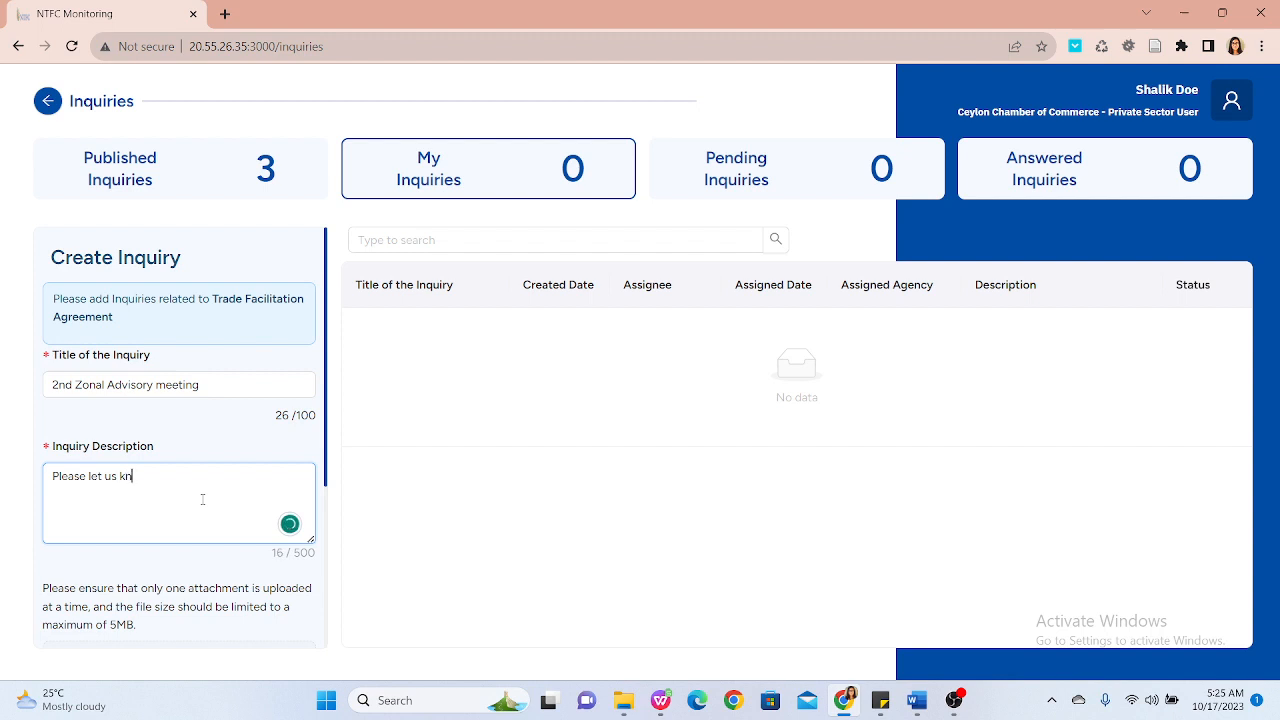
type("ow when this will held")
Step: Give consent to publish, create the inquiry confirming the prompt, and go back from the Inquiries page
scroll(203, 507, "down", 2)
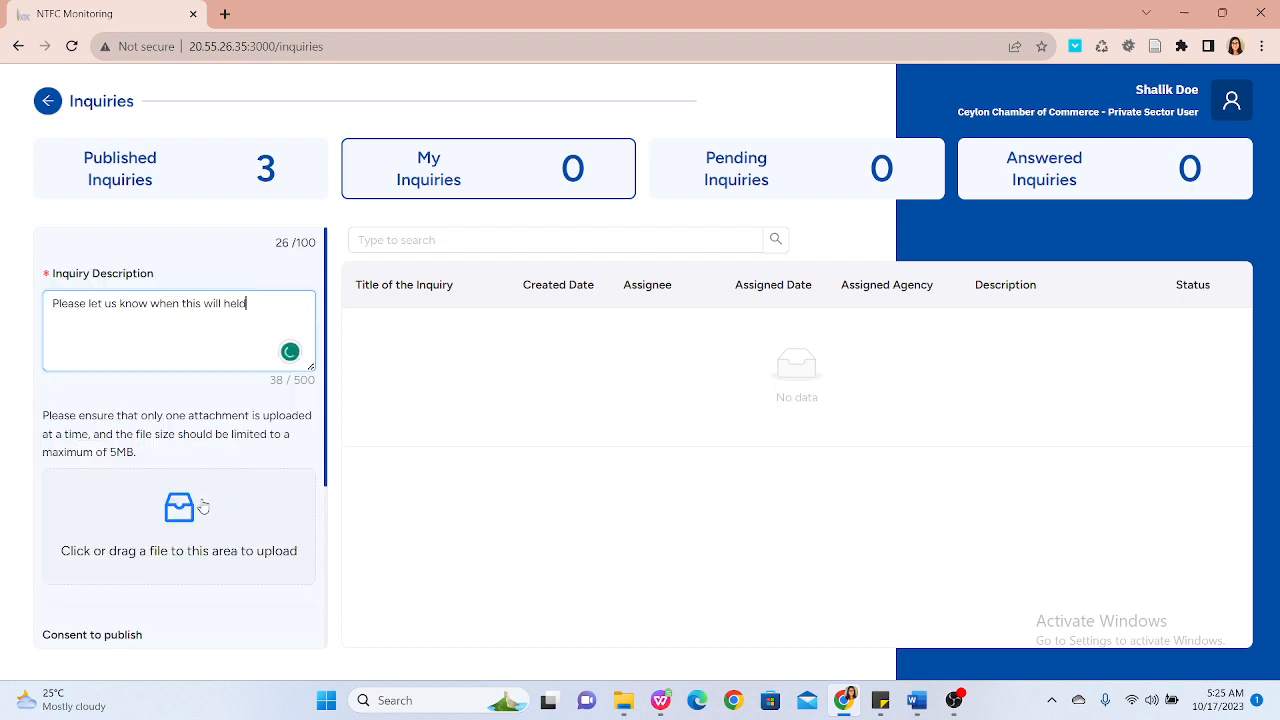
scroll(203, 507, "down", 1)
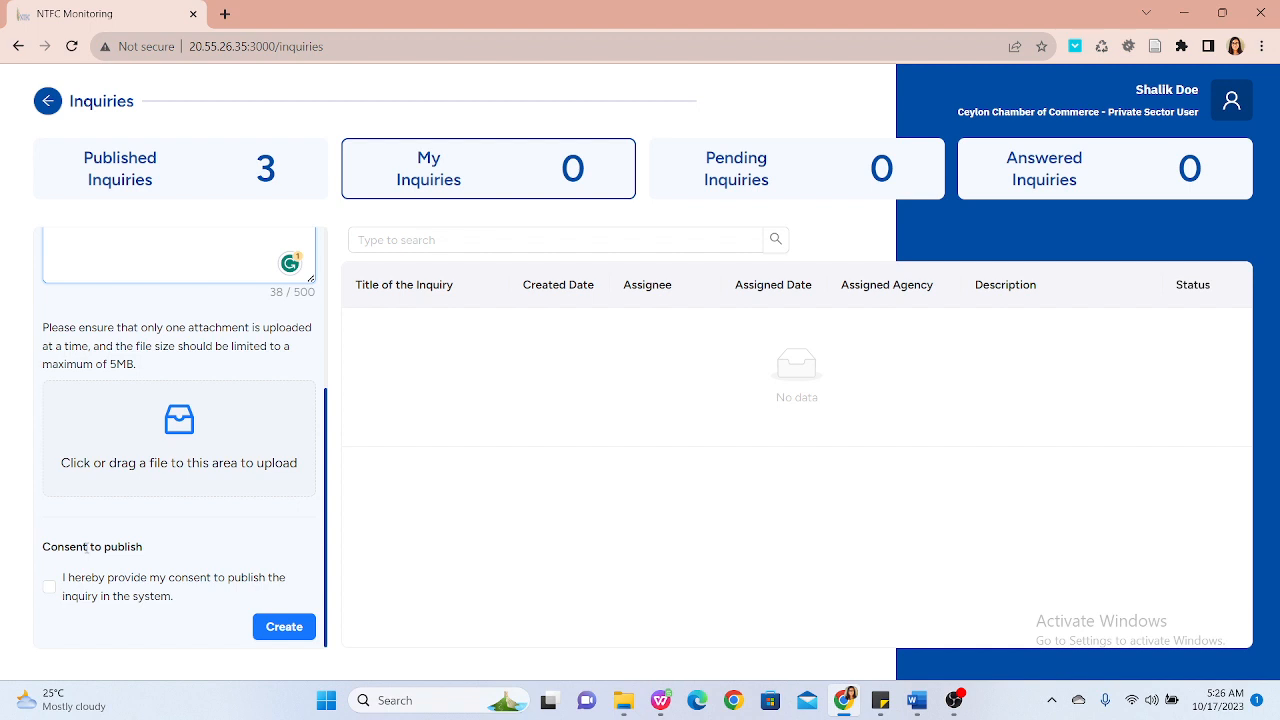
left_click(50, 588)
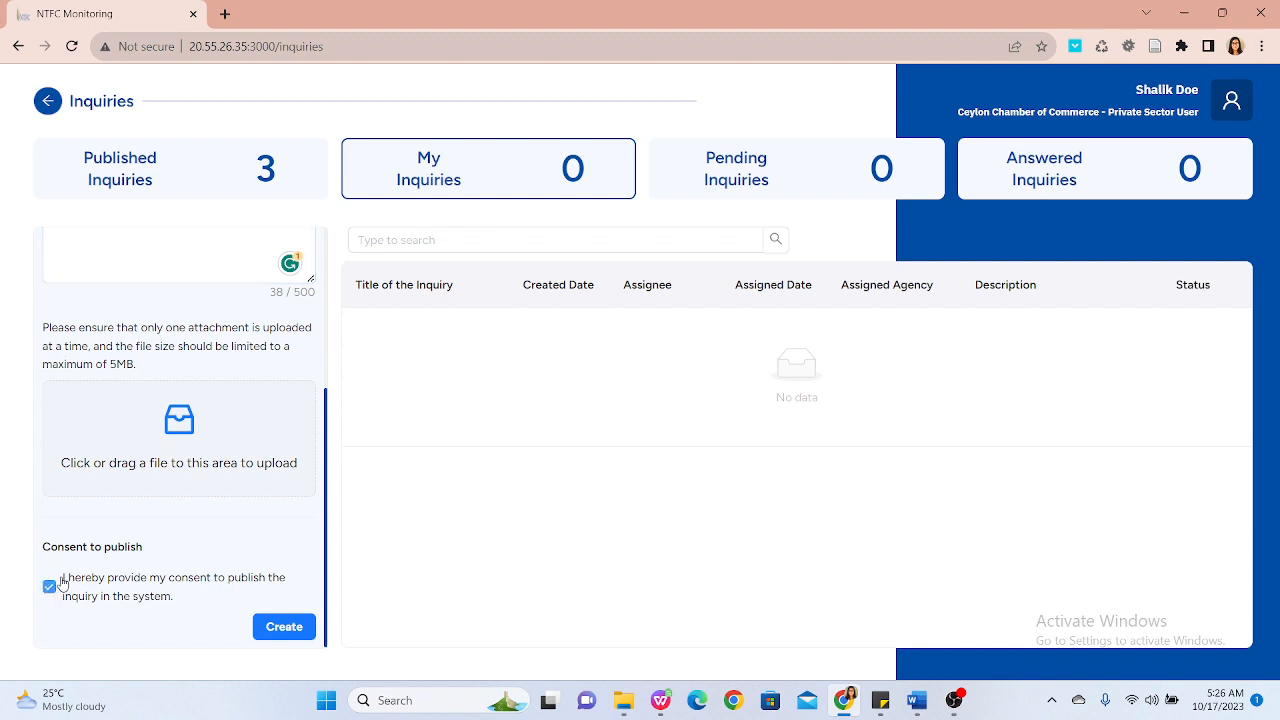
left_click(285, 630)
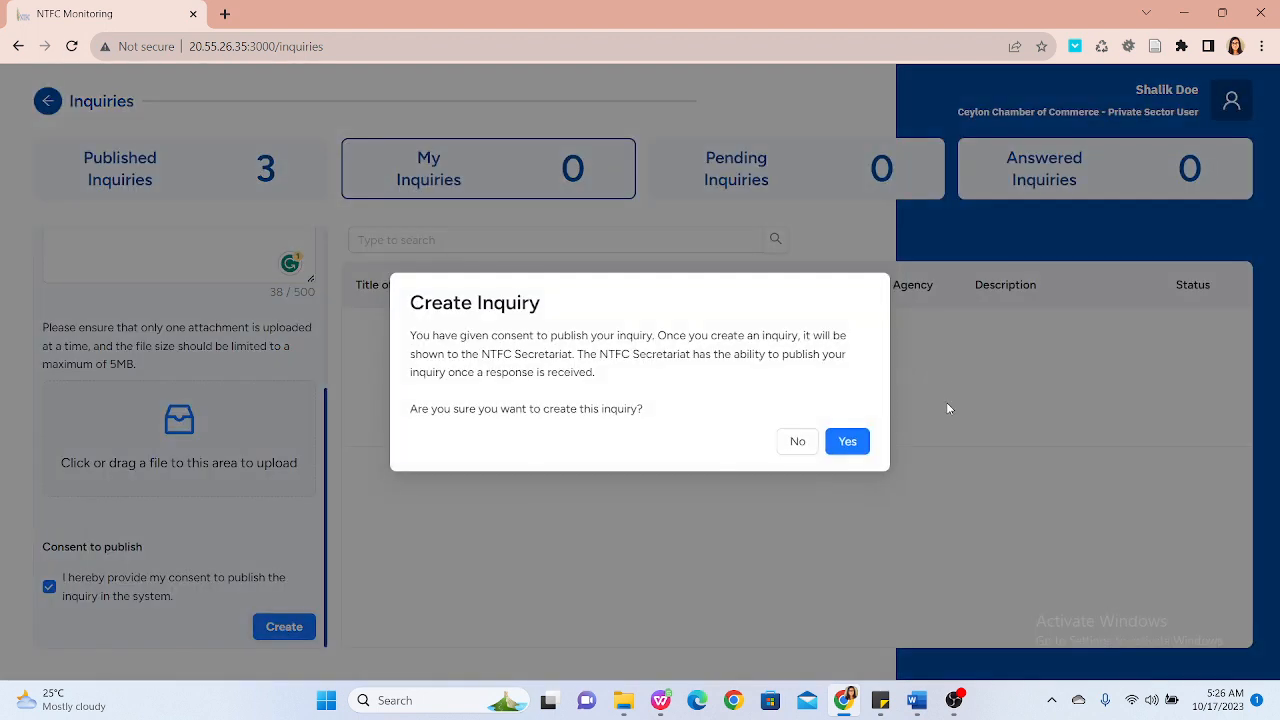
left_click(851, 441)
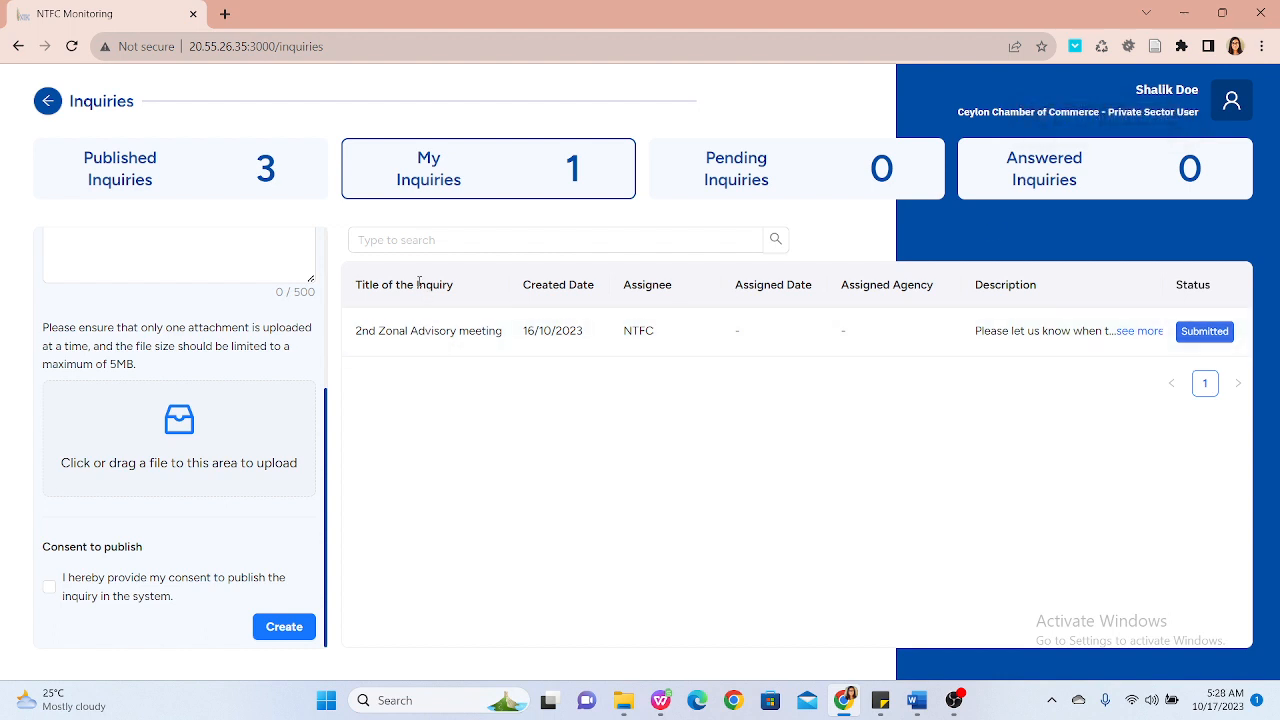
left_click(45, 106)
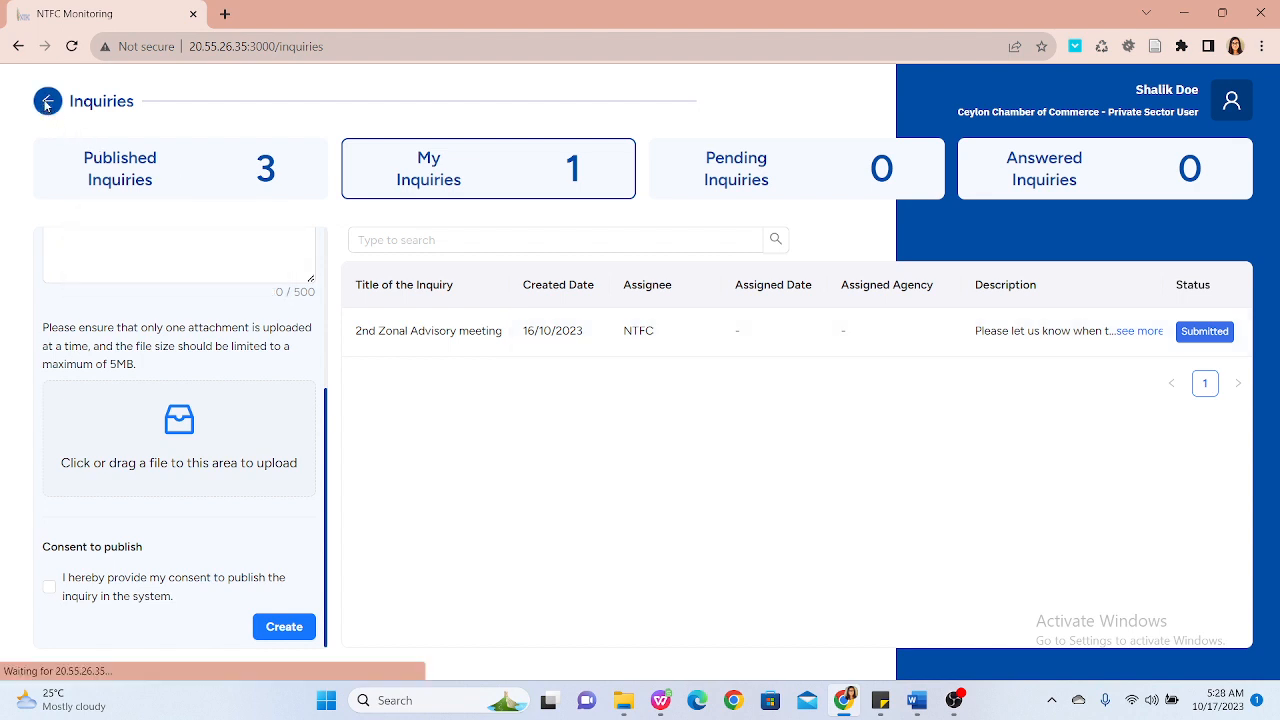